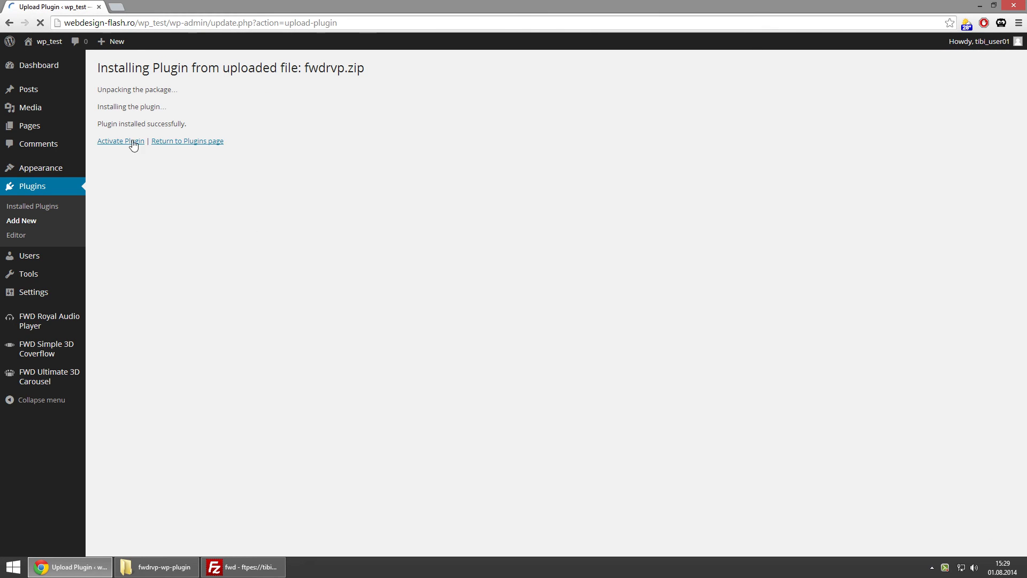
# Activate the newly installed FWD Royal Video Player plugin and open its general settings
pyautogui.click(131, 142)
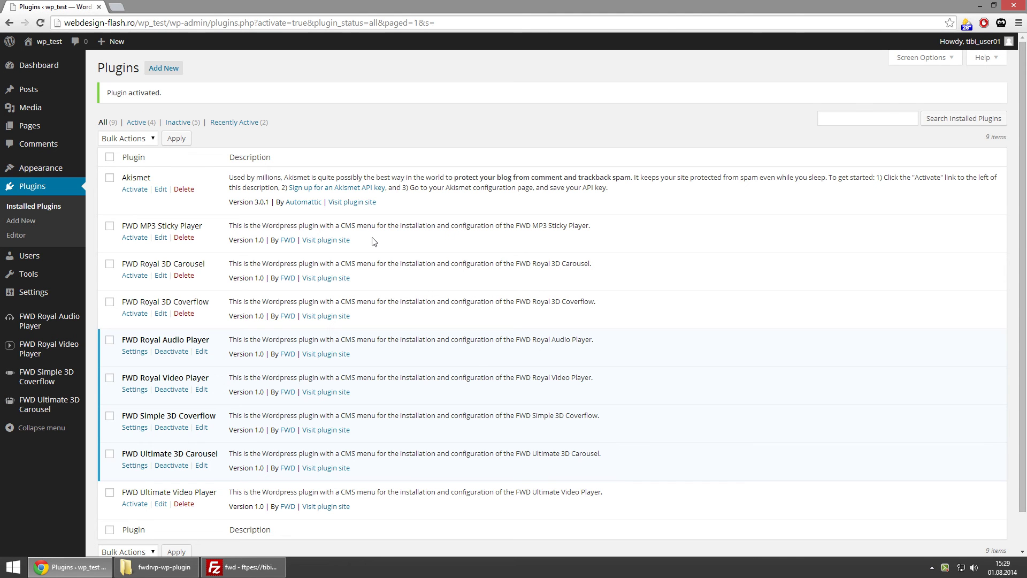
pyautogui.moveTo(60, 355)
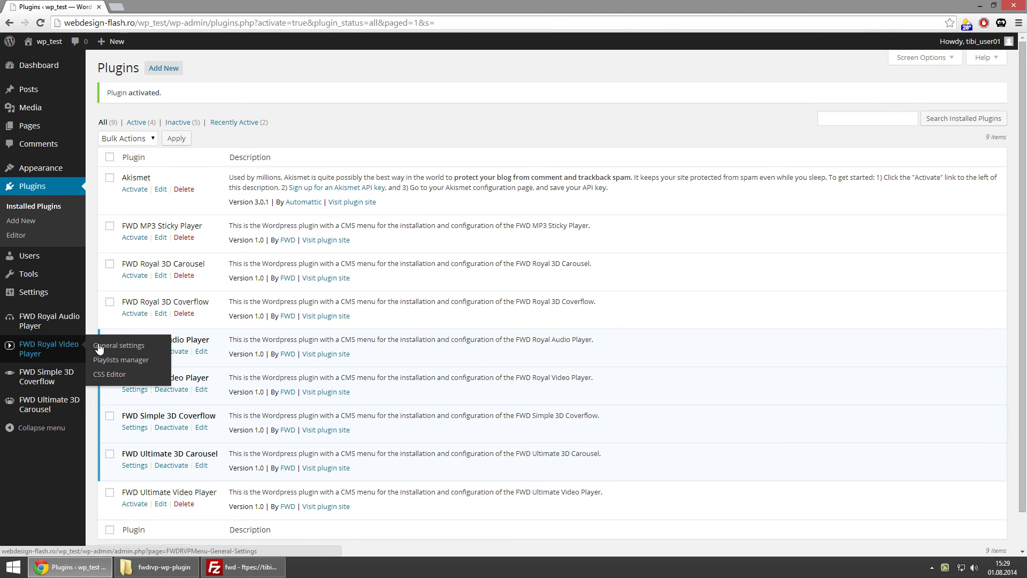
pyautogui.click(125, 345)
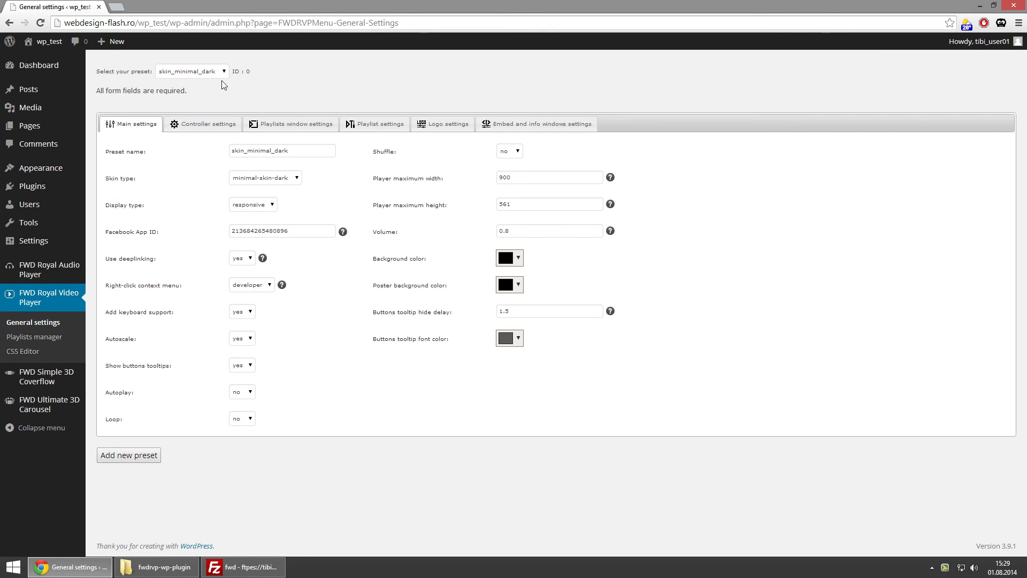
# Browse the skin presets and load the settings of the skin_classic_dark preset
pyautogui.click(213, 71)
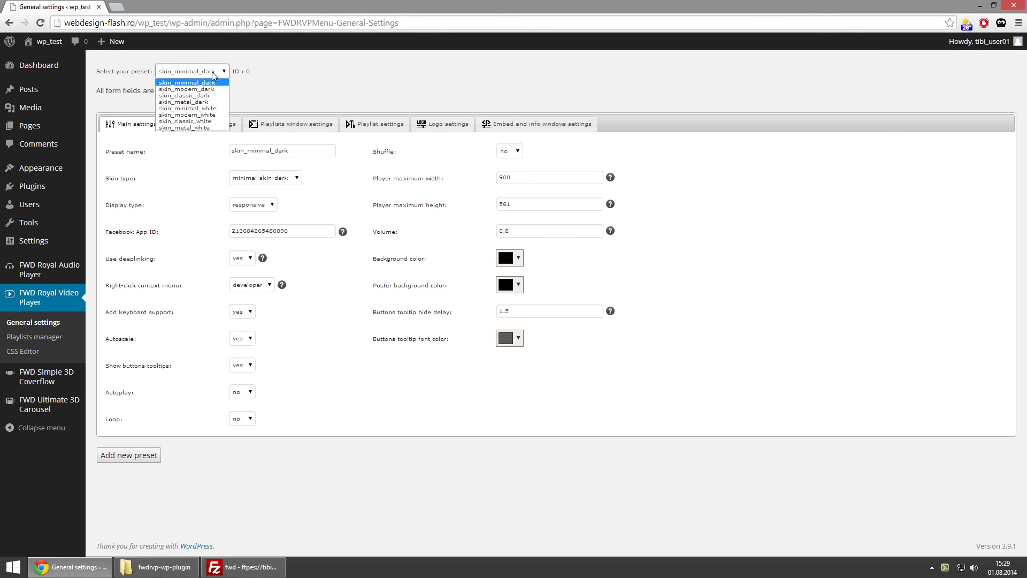
pyautogui.click(188, 128)
pyautogui.click(213, 71)
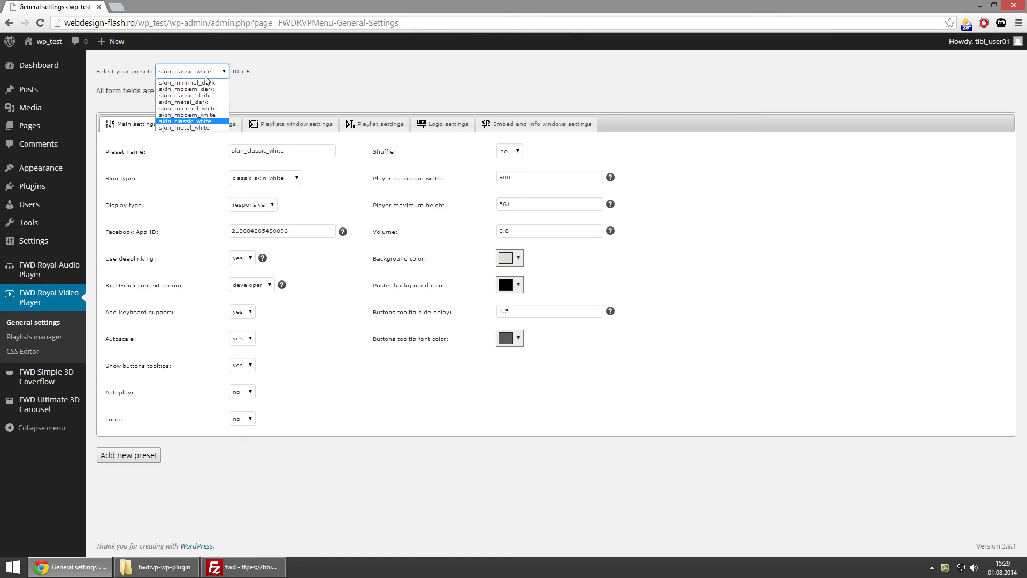
pyautogui.click(187, 91)
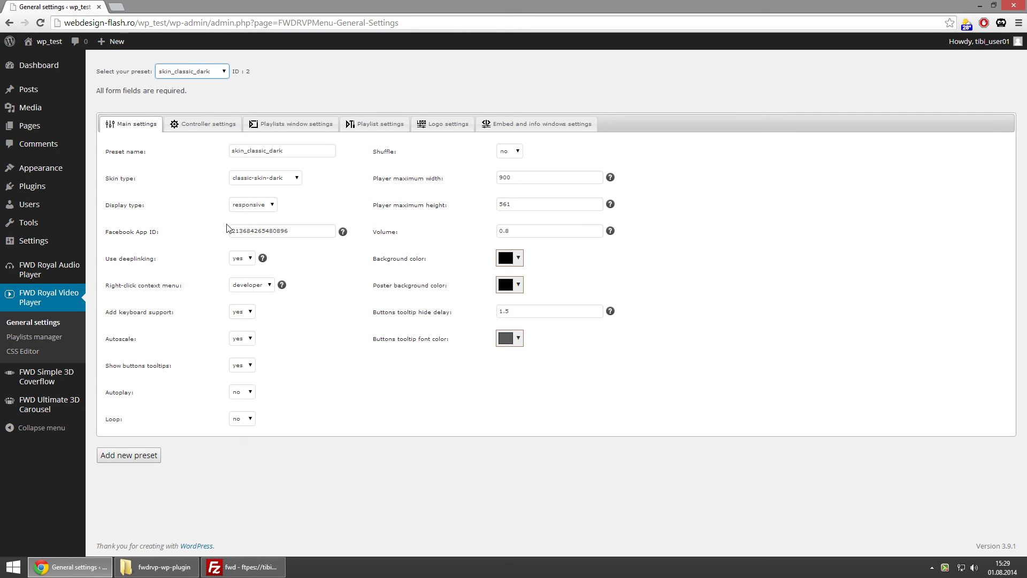
# Examine the preset's main settings, including the display type options, the deeplinking help and the poster background color picker
pyautogui.click(270, 204)
pyautogui.click(315, 207)
pyautogui.moveTo(262, 261)
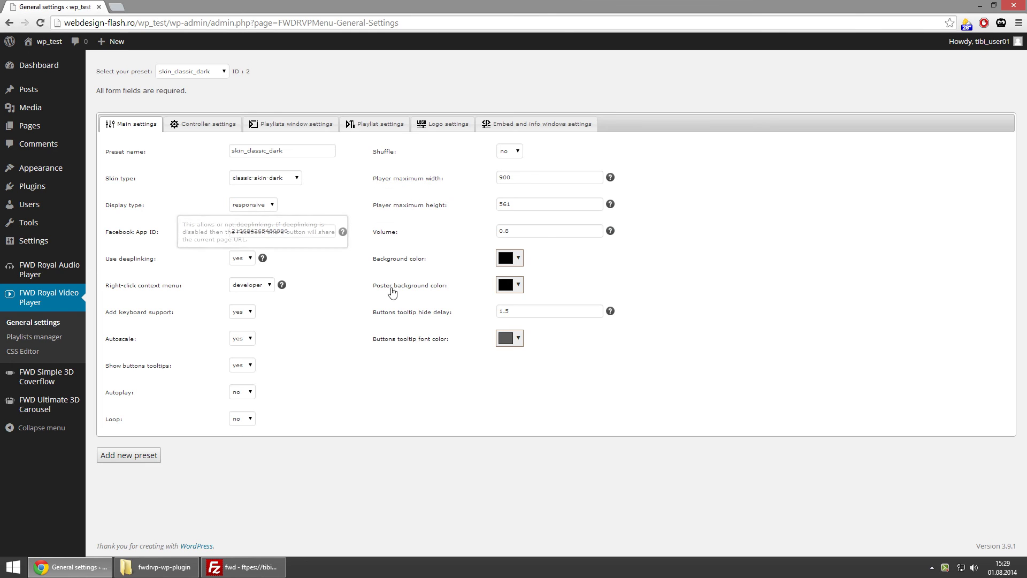
pyautogui.click(512, 296)
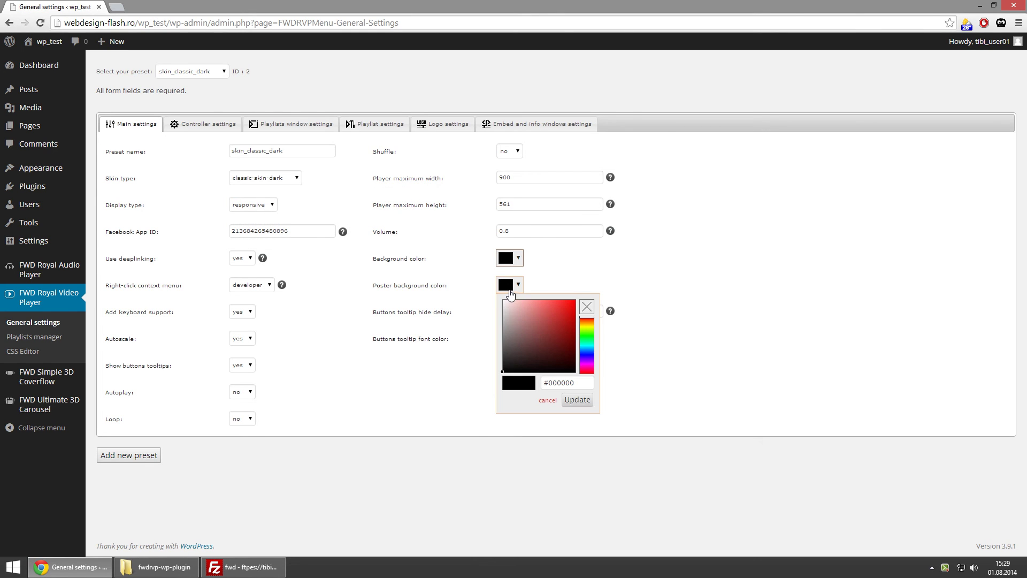
pyautogui.click(652, 341)
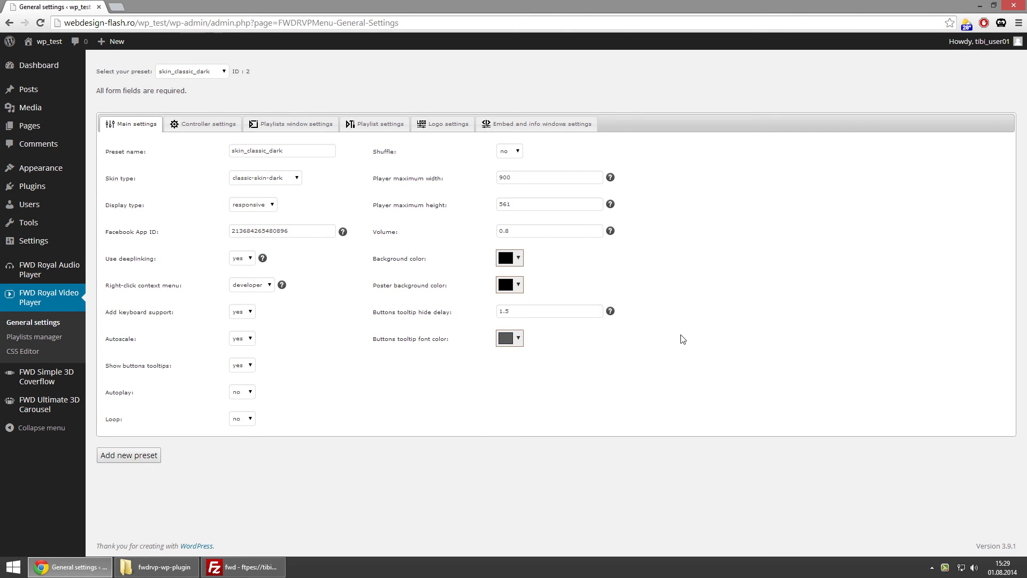
# Review the controller settings and read the help notes for the button spacing and scrubber offset fields
pyautogui.click(213, 124)
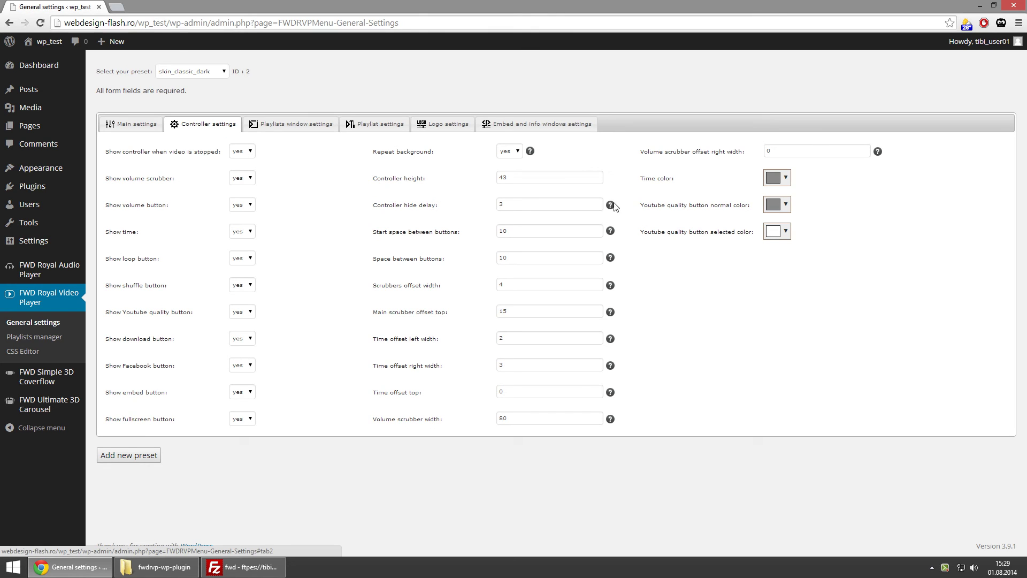
pyautogui.moveTo(611, 235)
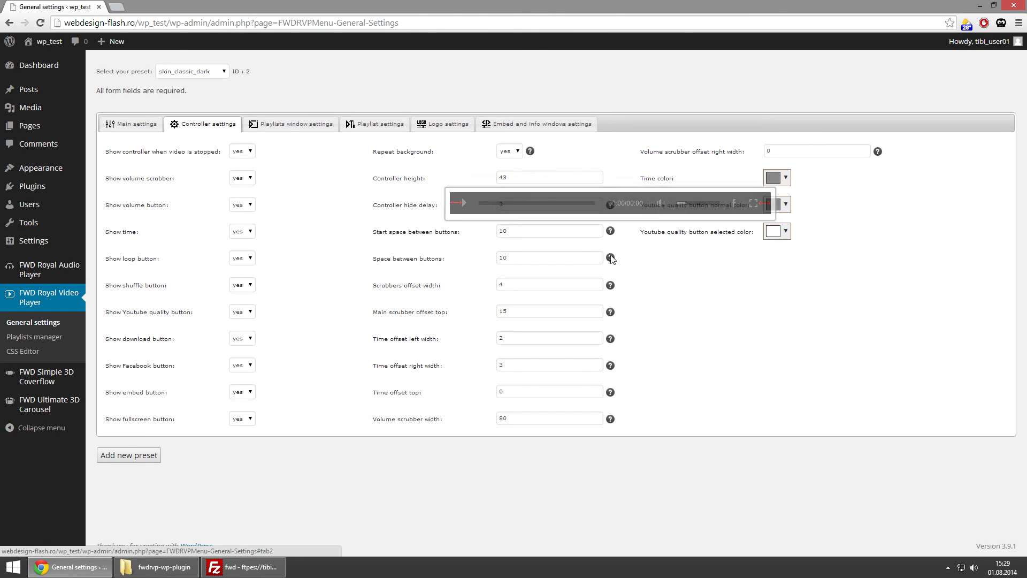
pyautogui.moveTo(611, 259)
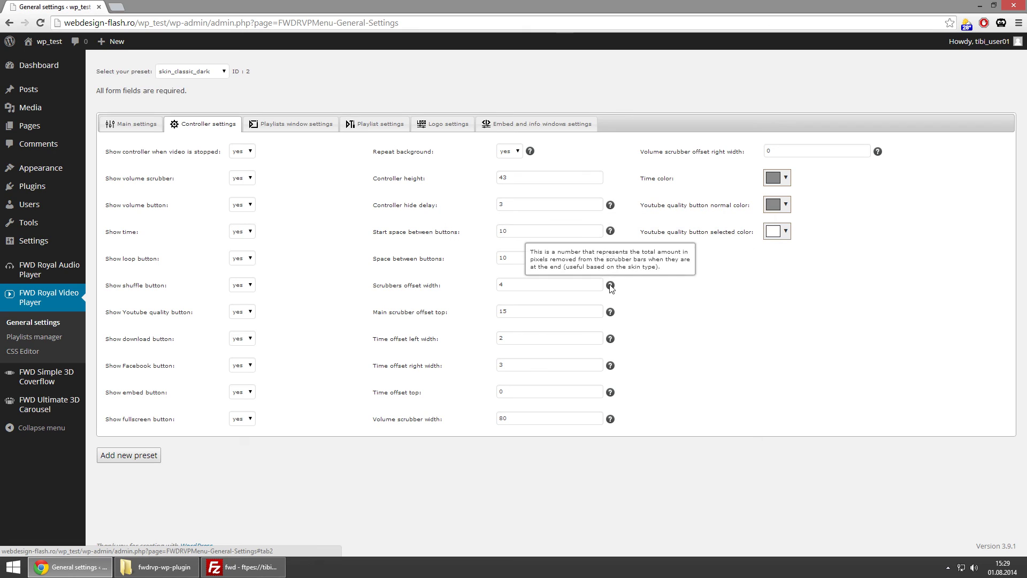
pyautogui.click(508, 154)
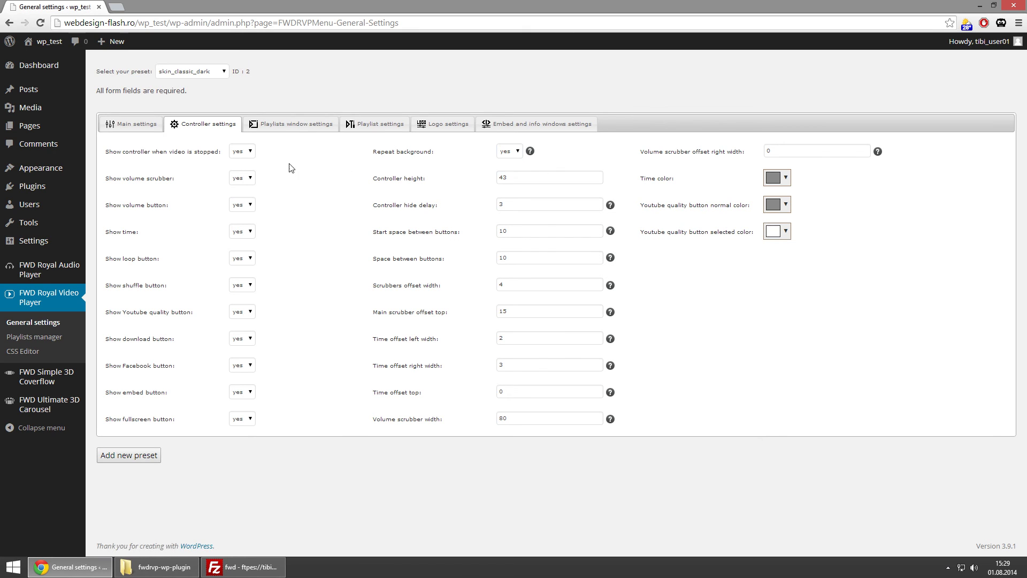
# Examine the playlists window settings and the playlist settings, including the playlist position options
pyautogui.click(296, 119)
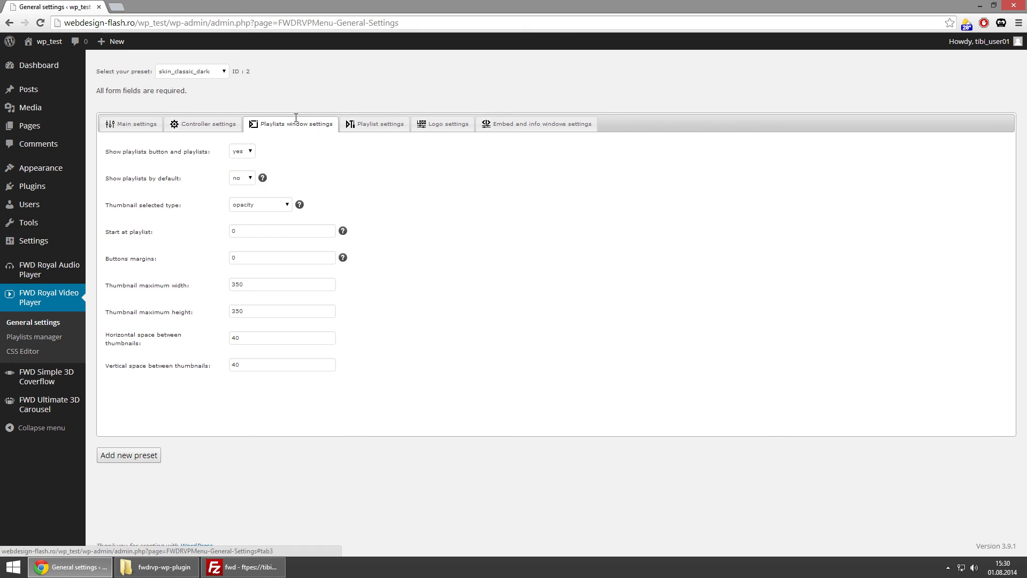
pyautogui.click(382, 124)
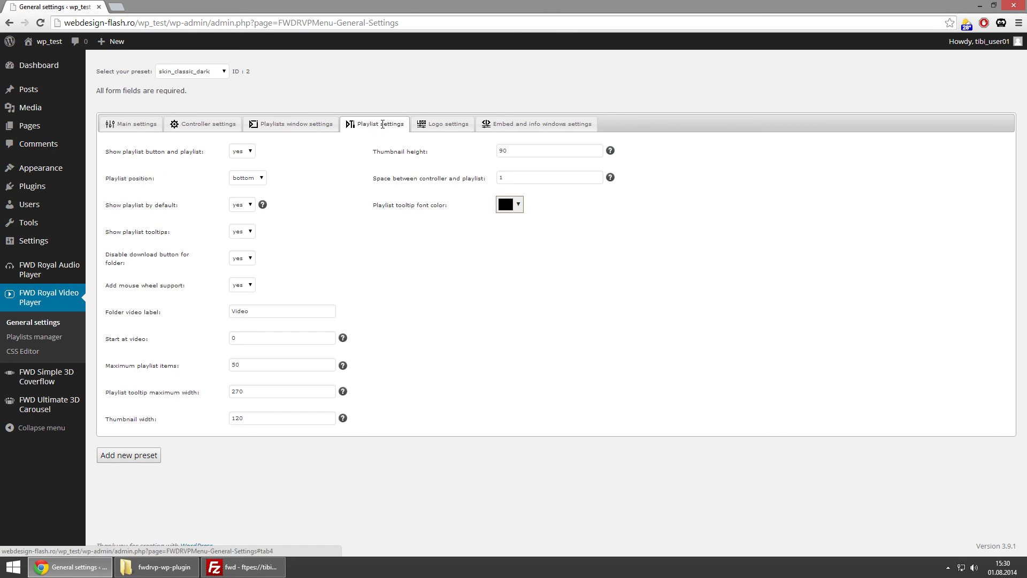
pyautogui.click(259, 178)
pyautogui.click(334, 215)
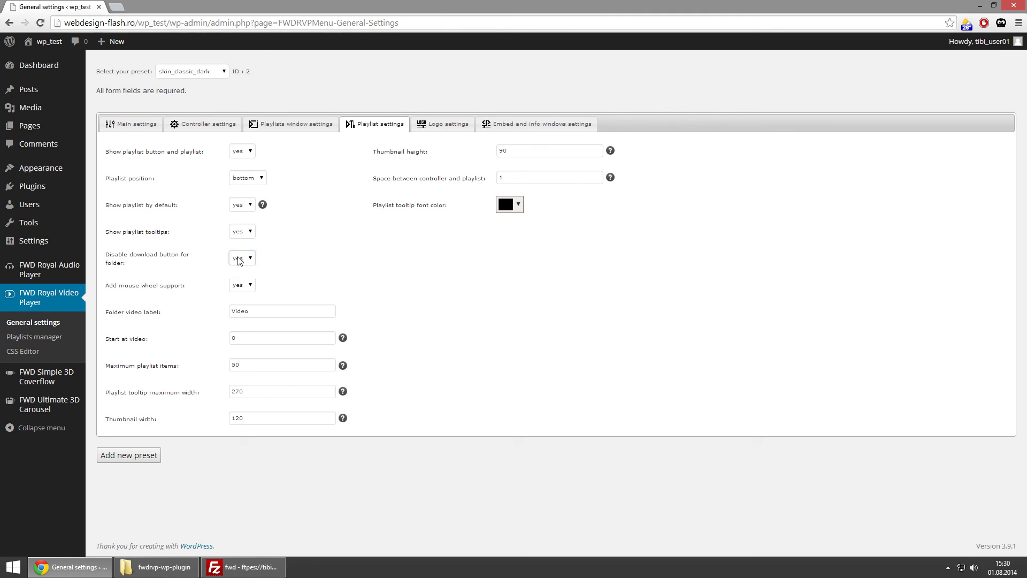
pyautogui.click(300, 310)
# Review the logo settings and the embed and info windows settings, previewing a green secondary labels color without applying it, and return to the main settings
pyautogui.click(443, 127)
pyautogui.click(494, 127)
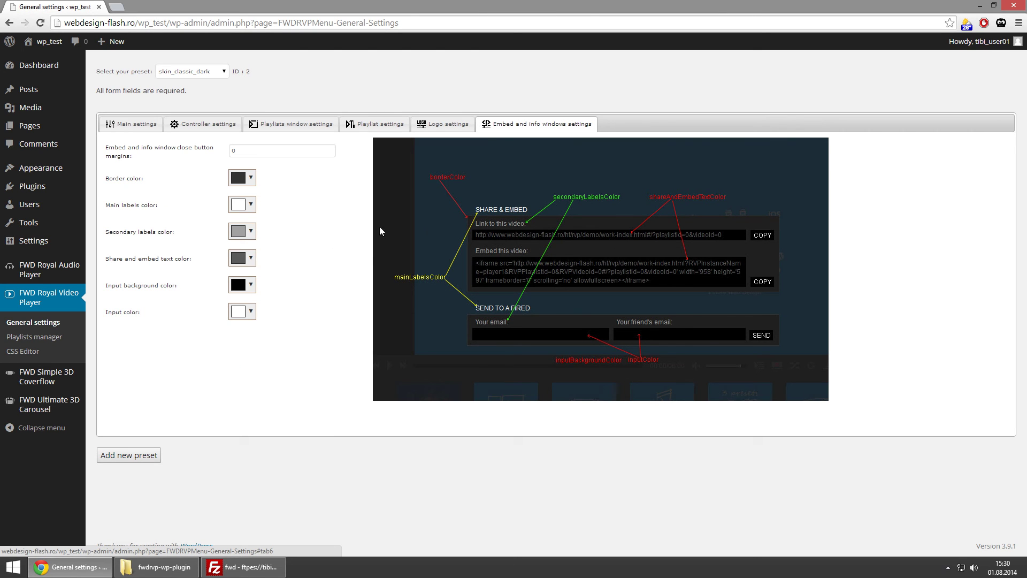
pyautogui.click(242, 231)
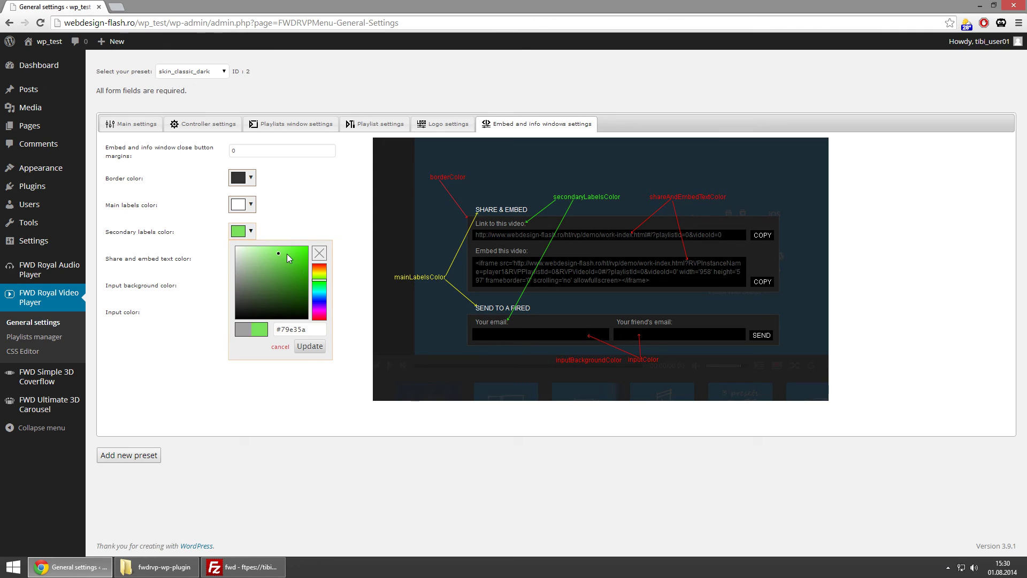
pyautogui.click(319, 218)
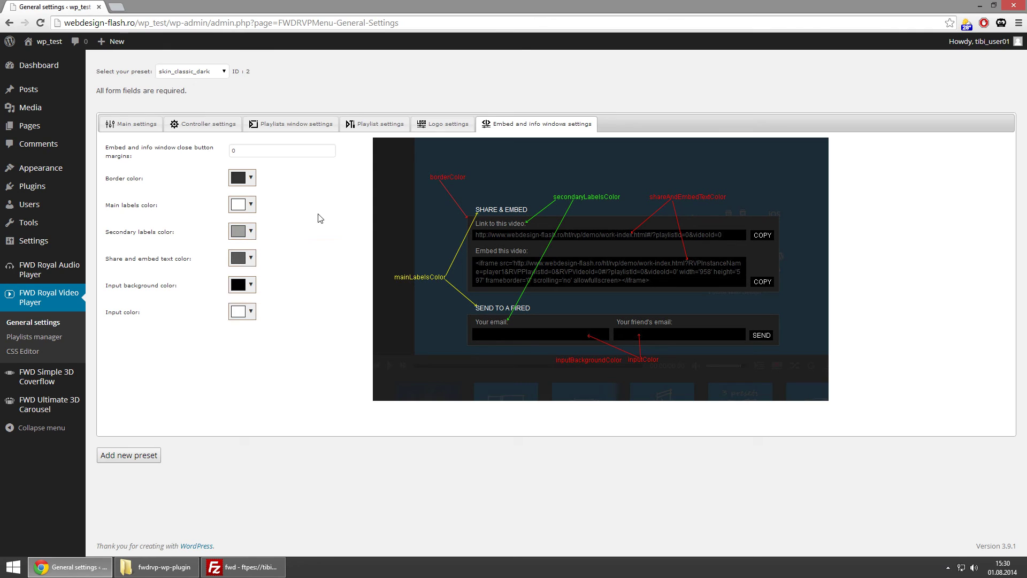
pyautogui.click(145, 127)
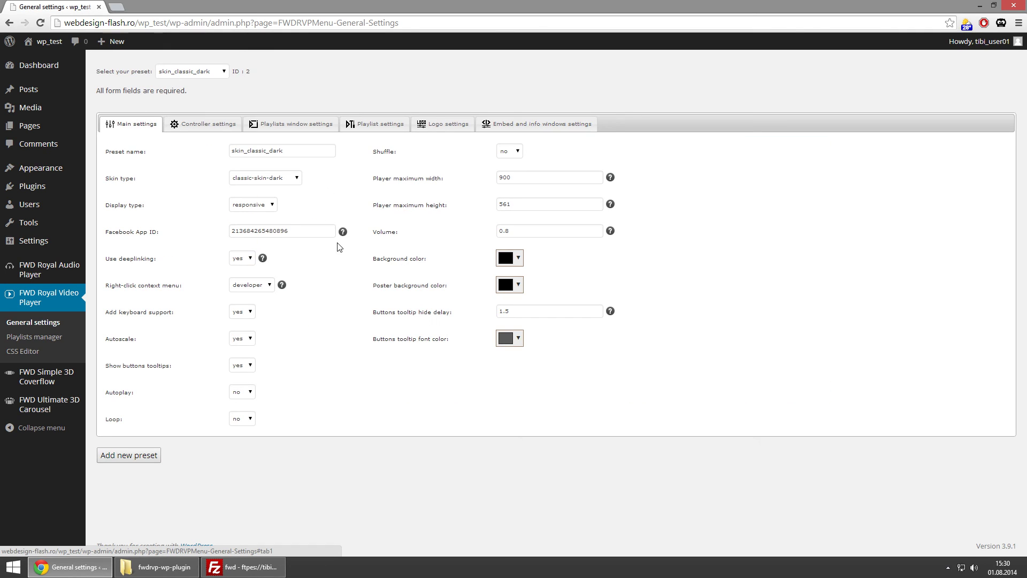
# Add a main playlist named Main Playlist 1 in the playlists manager and expand its entry
pyautogui.click(45, 337)
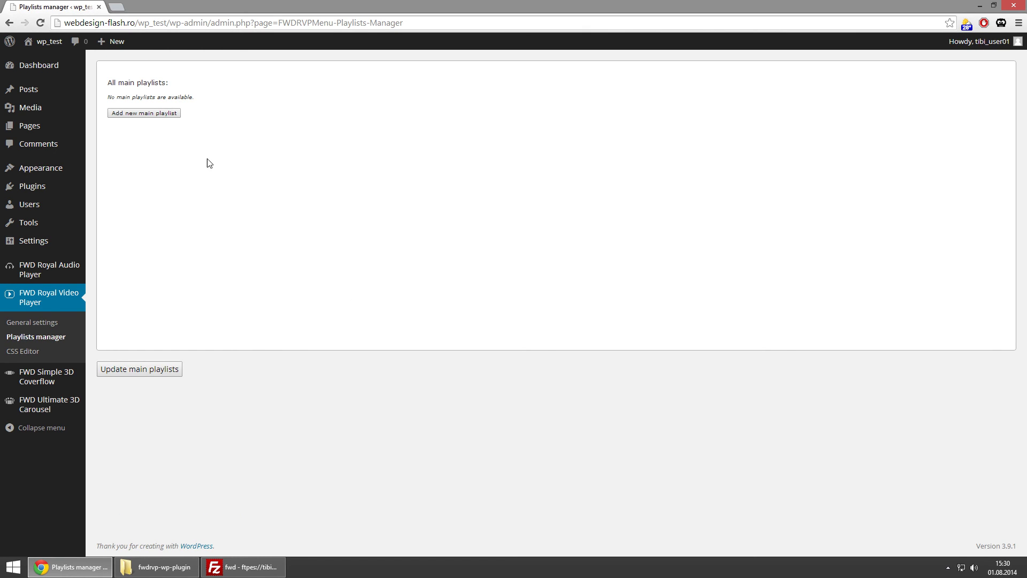
pyautogui.click(150, 113)
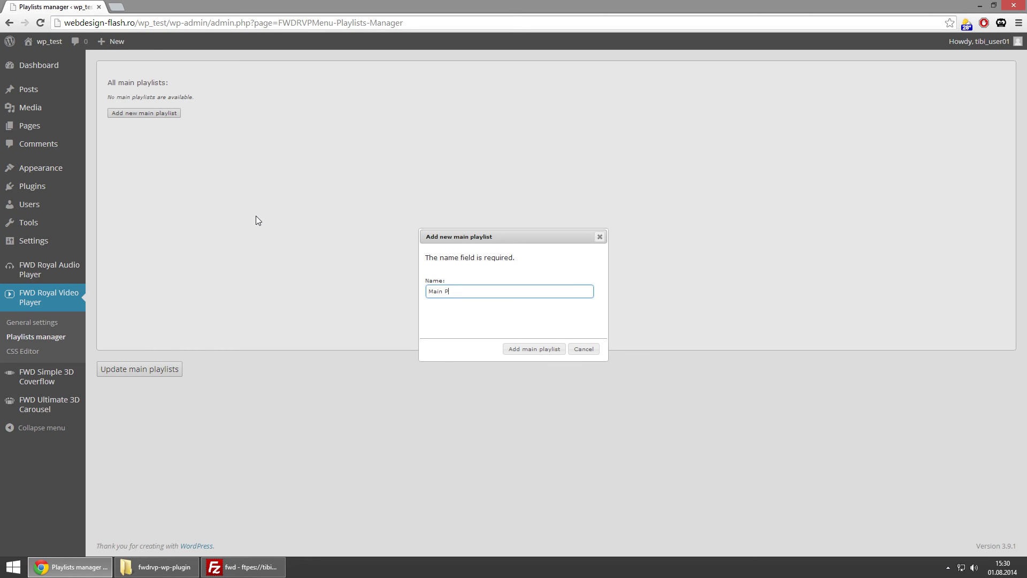
pyautogui.write('Main Playlist 1')
pyautogui.click(514, 351)
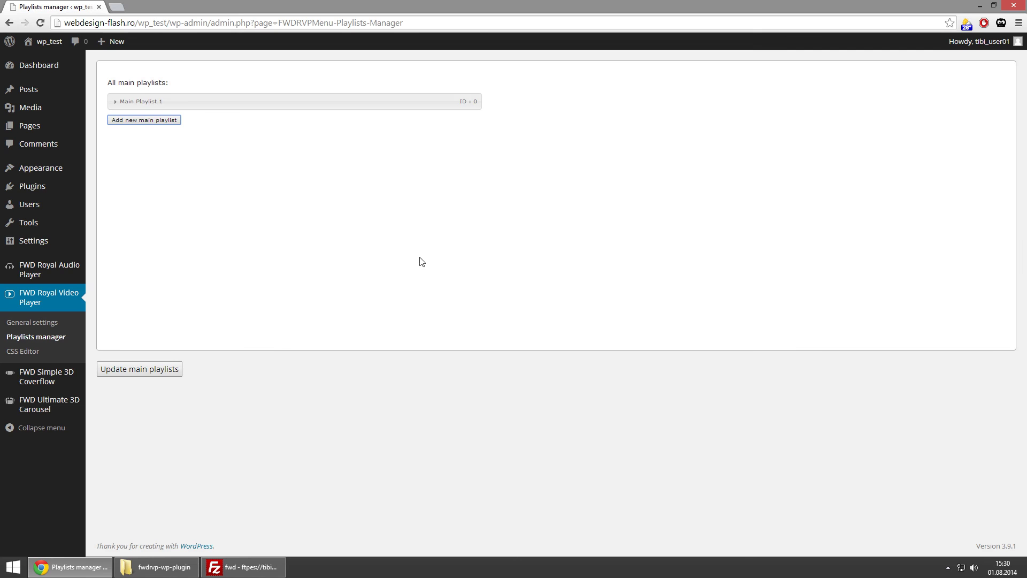
pyautogui.click(268, 105)
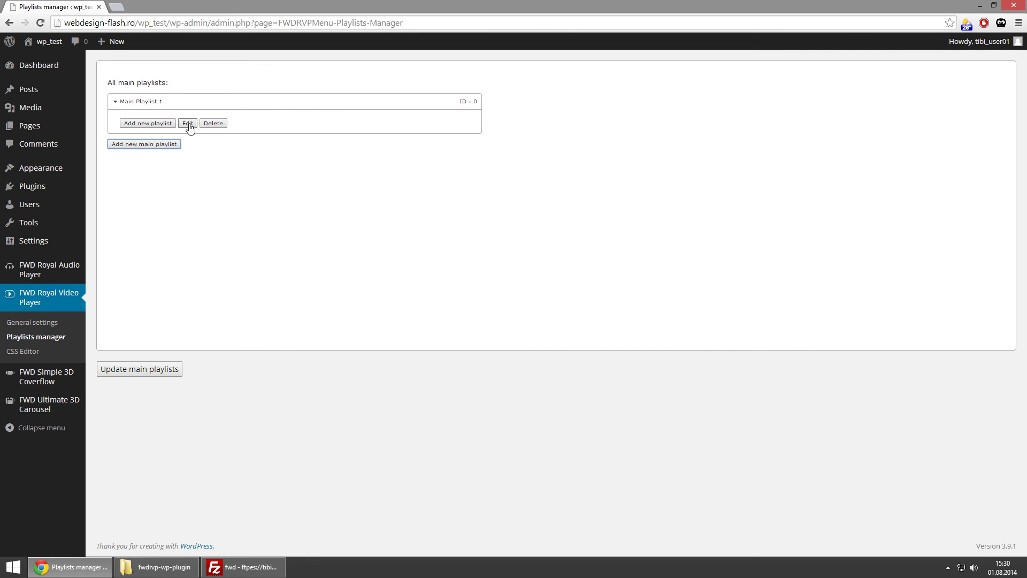
# Inspect the edit and delete dialogs of Main Playlist 1, dismissing both without changes
pyautogui.click(187, 124)
pyautogui.click(599, 236)
pyautogui.click(214, 123)
pyautogui.click(582, 325)
# Start a playlist inside Main Playlist 1 named MY PLAYLIST 1, of type normal, with large3.jpg from the media library as its thumbnail
pyautogui.click(160, 124)
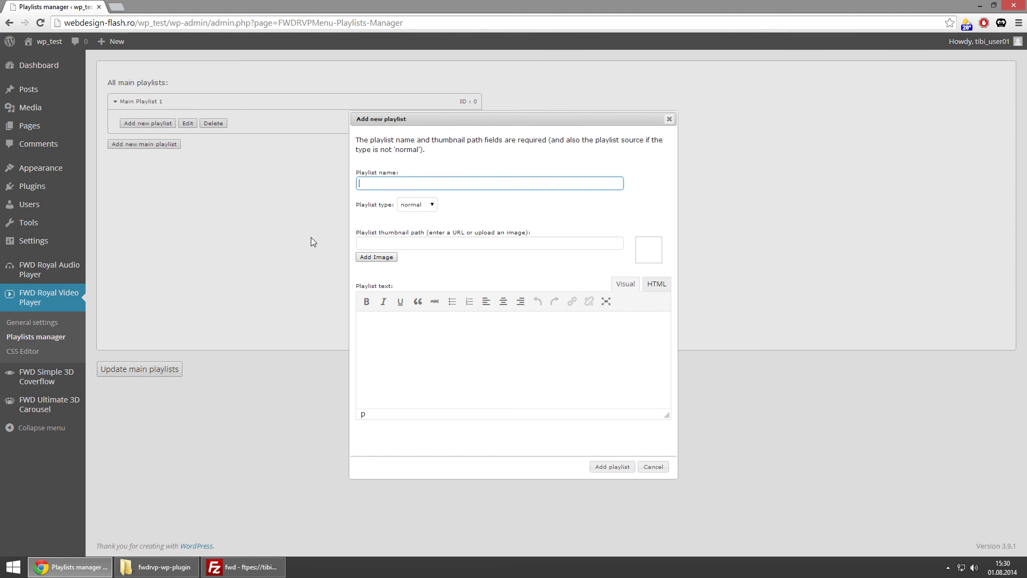
pyautogui.write('MY PLAYLIST 1')
pyautogui.click(431, 206)
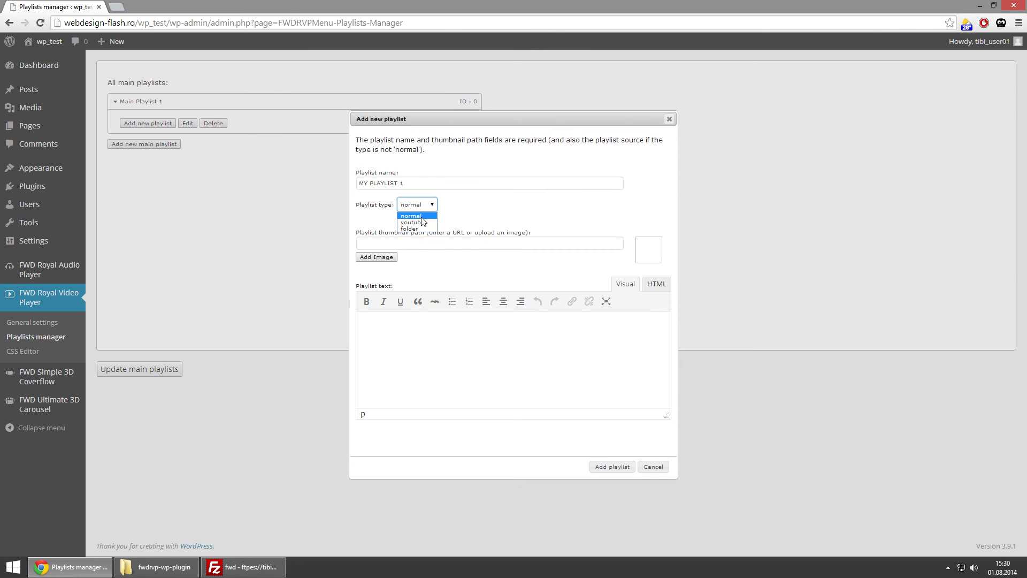
pyautogui.click(422, 216)
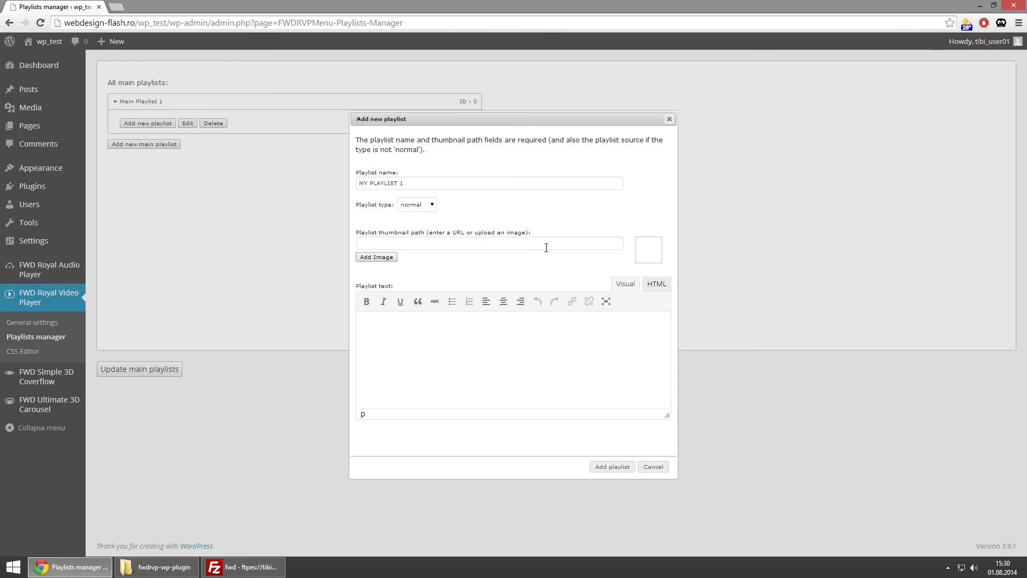
pyautogui.click(385, 261)
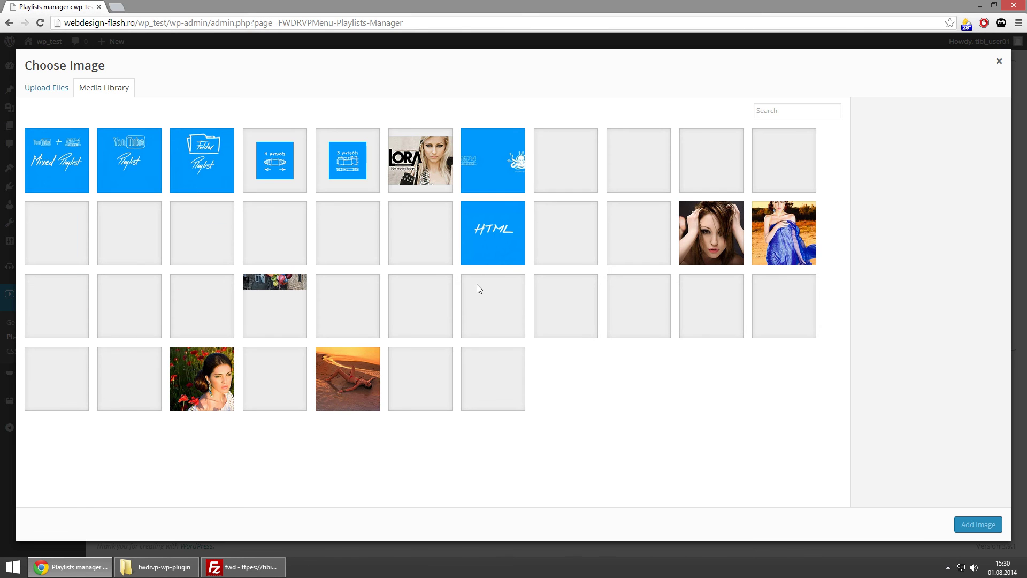
pyautogui.click(70, 160)
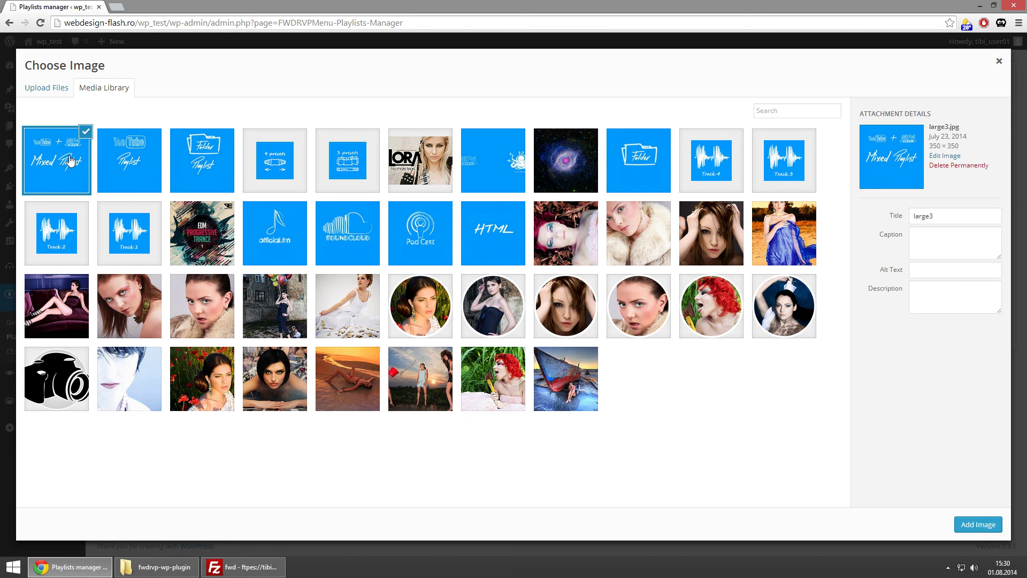
pyautogui.click(974, 524)
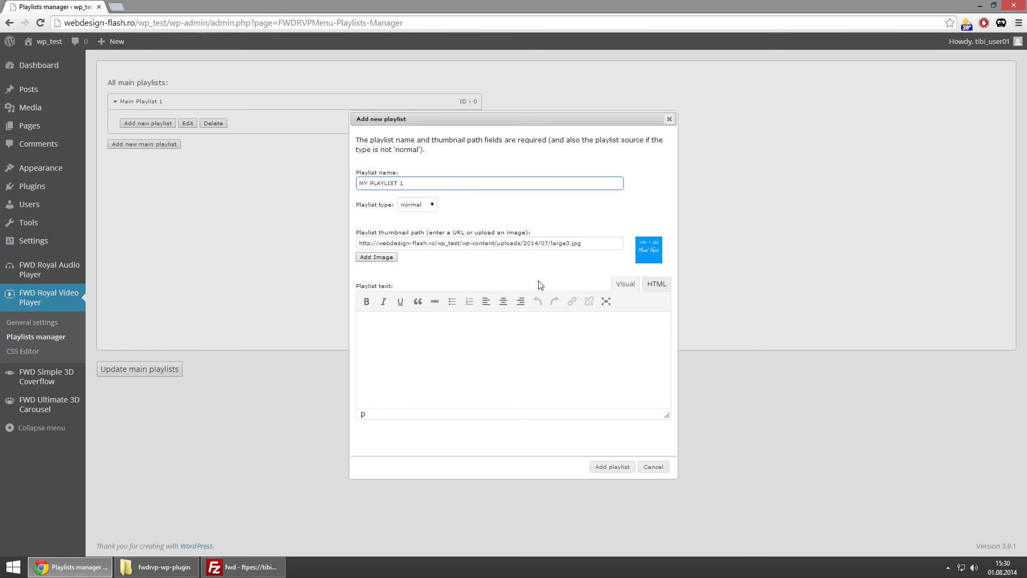
# Enter the playlist text as HTML with title My playlist 1, type Normal and description "Created using individual video elements.", and add the playlist
pyautogui.click(657, 286)
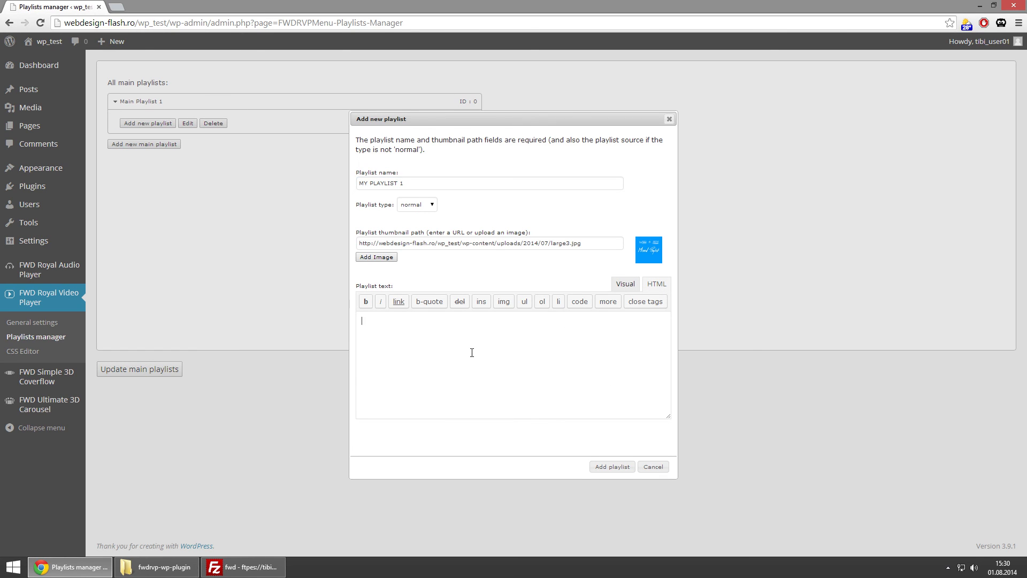
pyautogui.write('<p class="minimalDarkCategoriesTitle"><span class="bold">Title: </span>My playlist 1</p> <p class="minimalDarkCategoriesType"><span class="bold">Type: </span>Normal</p> <p class="minimalDarkCategoriesDescription"><span class="bold">Description: </span>Created using individual video elements.</p>')
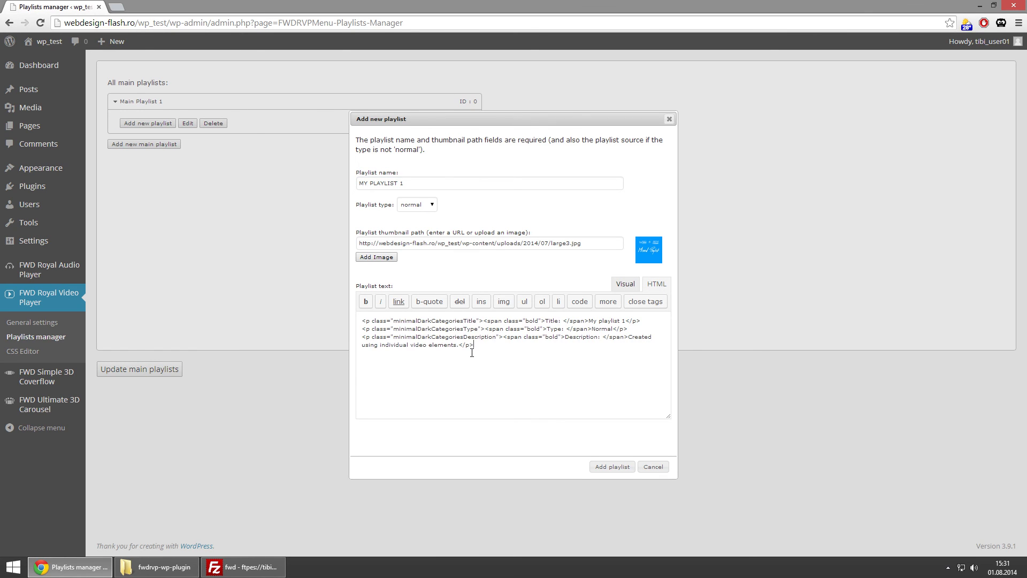
pyautogui.click(626, 473)
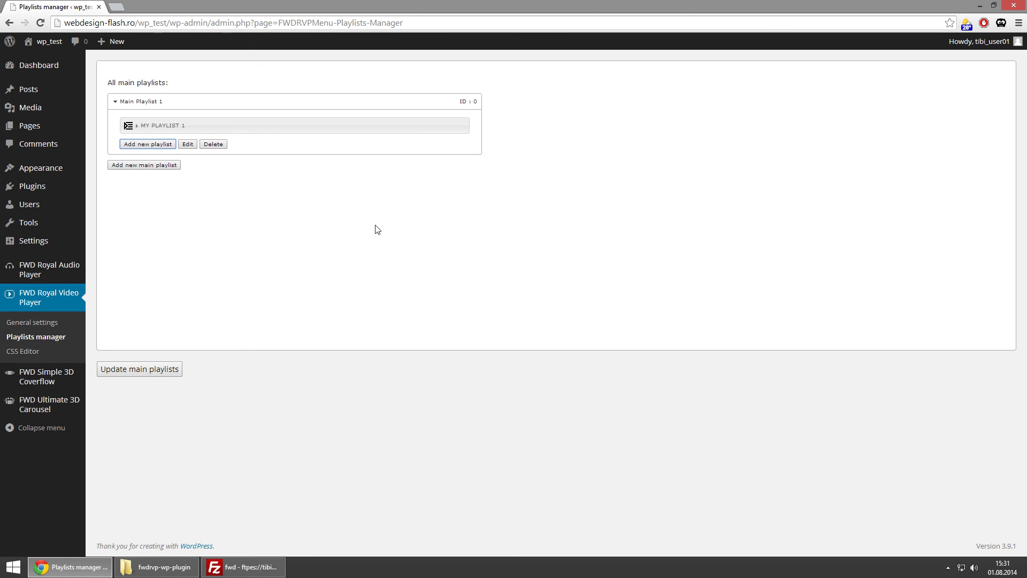
pyautogui.click(259, 127)
pyautogui.click(150, 144)
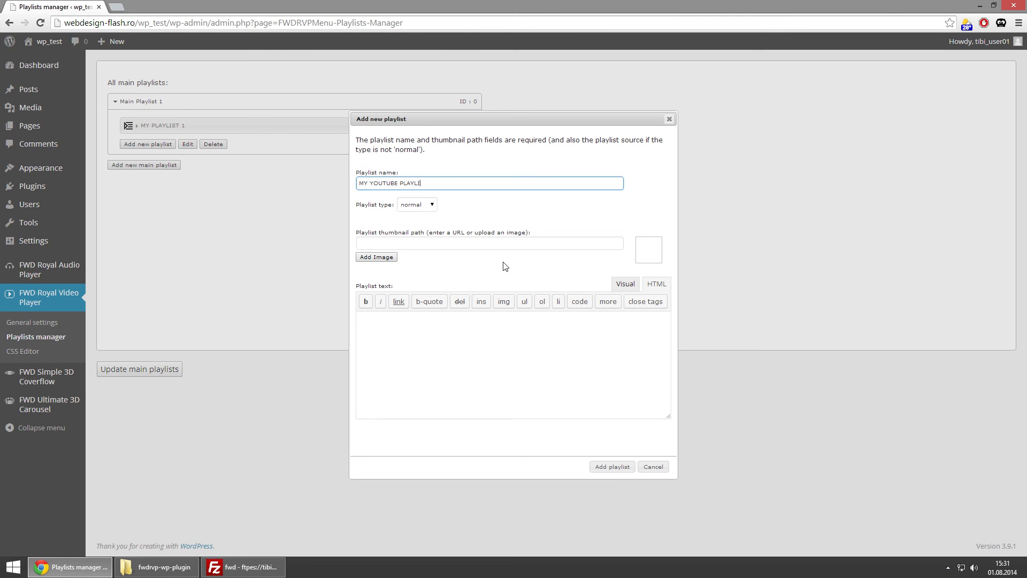
pyautogui.click(419, 204)
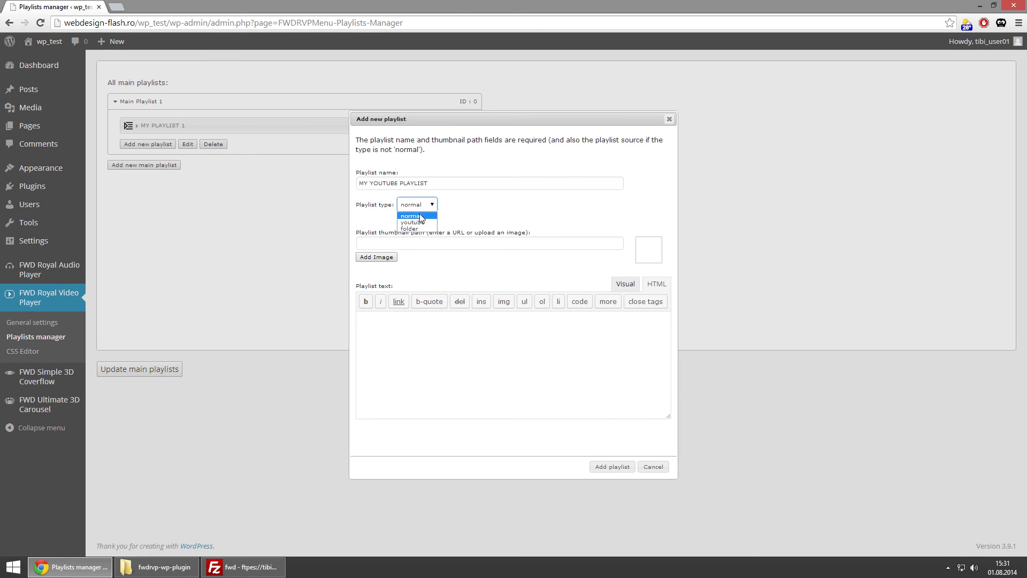
pyautogui.click(414, 219)
pyautogui.click(471, 236)
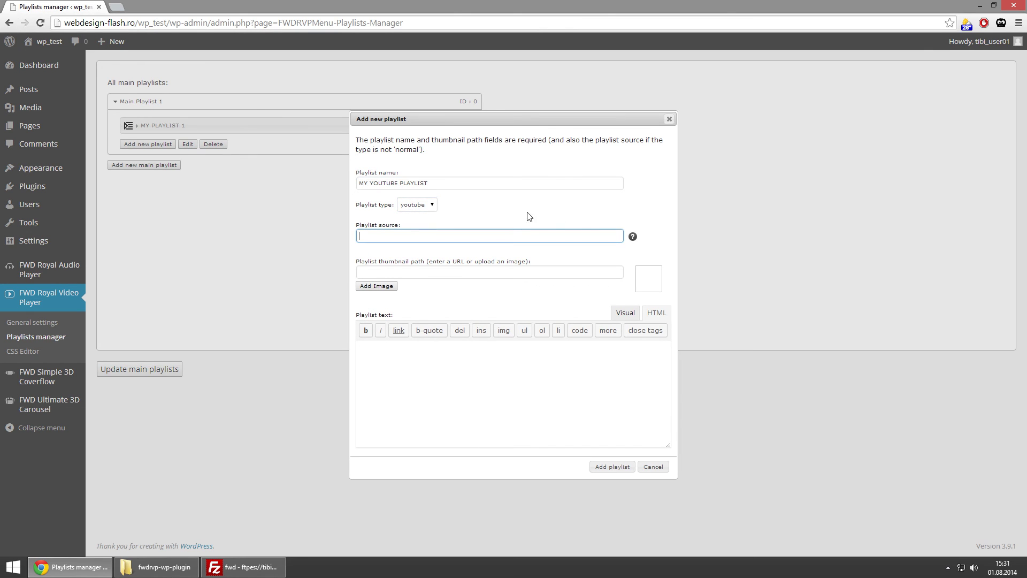
pyautogui.moveTo(633, 239)
pyautogui.write('http://www.youtube.com/playlist?list=PL5F394CB9AB8A3519')
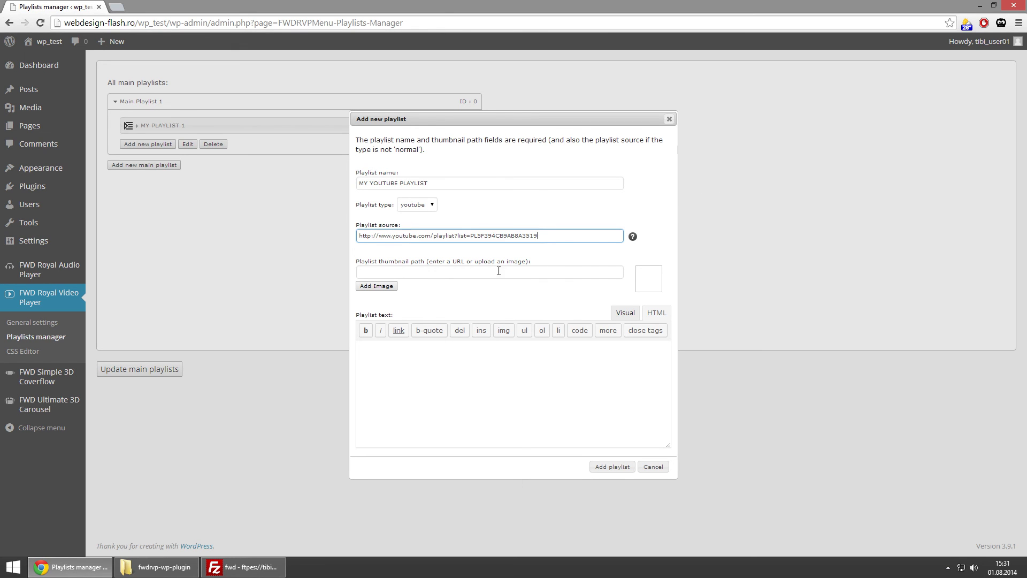
# Set large2.jpg from the media library as the YouTube playlist's thumbnail
pyautogui.click(378, 287)
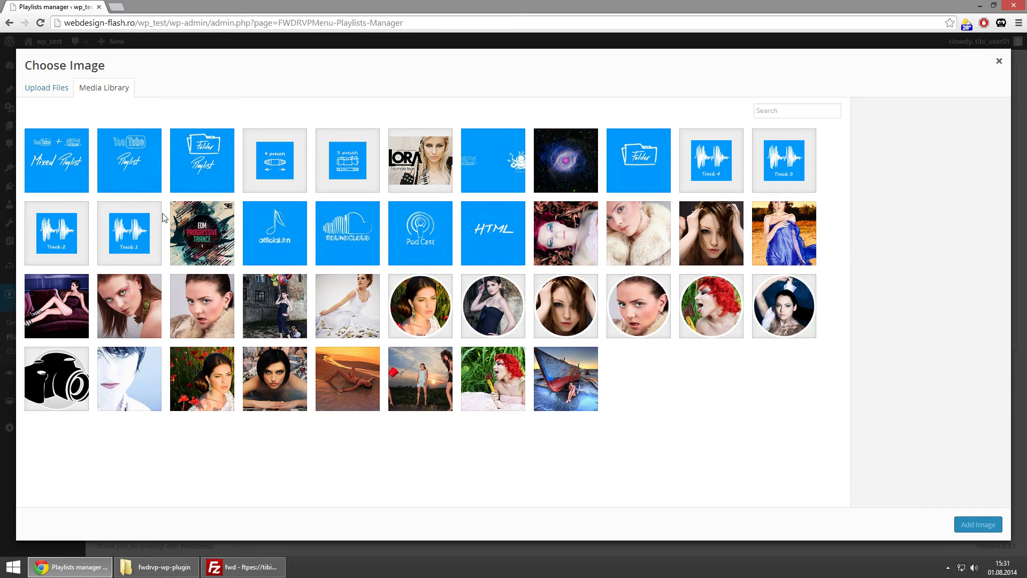
pyautogui.click(118, 170)
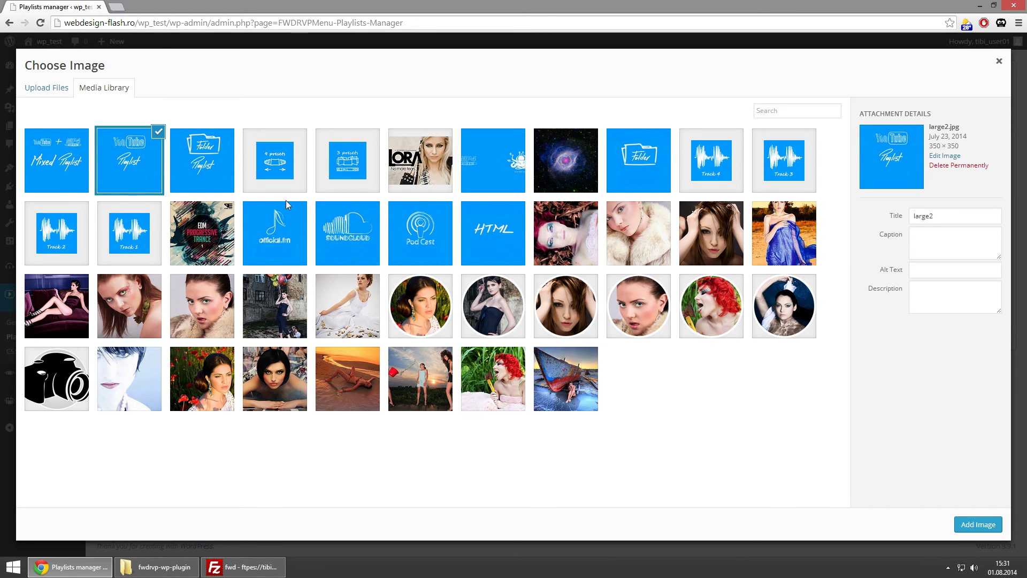
pyautogui.click(978, 524)
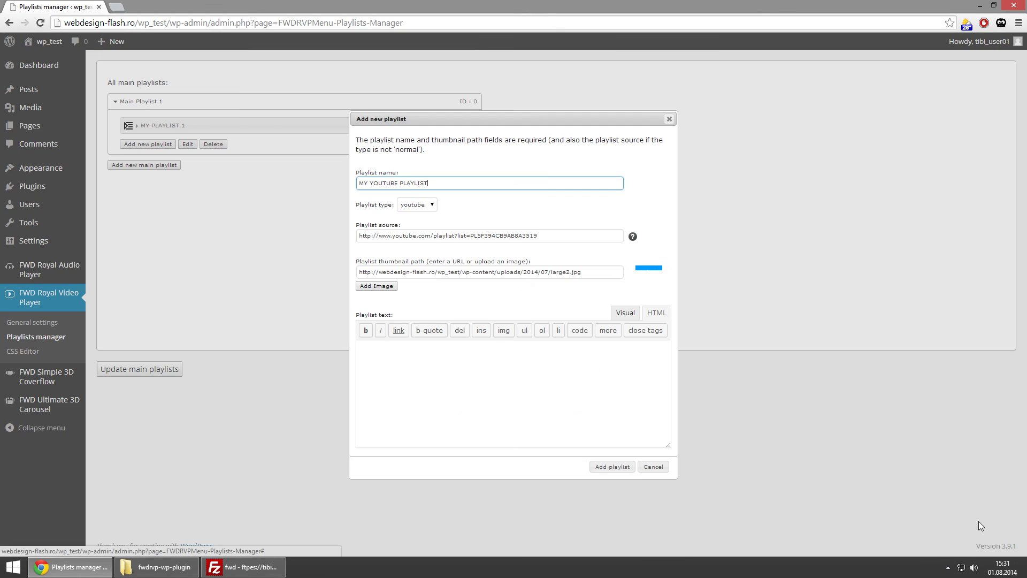
# Enter HTML playlist text with title My playlist 2, type YOUTUBE and a description of loading a Youtube playlist, and add the playlist
pyautogui.click(484, 383)
pyautogui.write('<p class="minimalDarkCategoriesTitle"><span class="bold">Title: </span>My playlist 2</p> <p class="minimalDarkCategoriesType"><span class="bold">Type: </span>YOUTUBE</p> <p class="minimalDarkCategoriesDescription"><span class="bold">Description: </span>Created by loading a Youtube playlist, videos are loaded and played from Youtube.</p>')
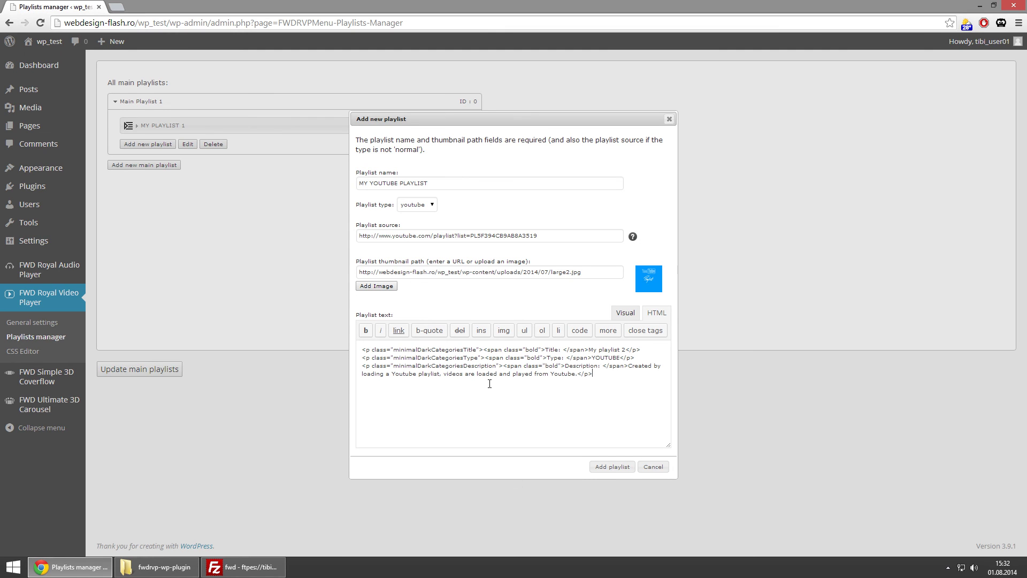
pyautogui.click(612, 467)
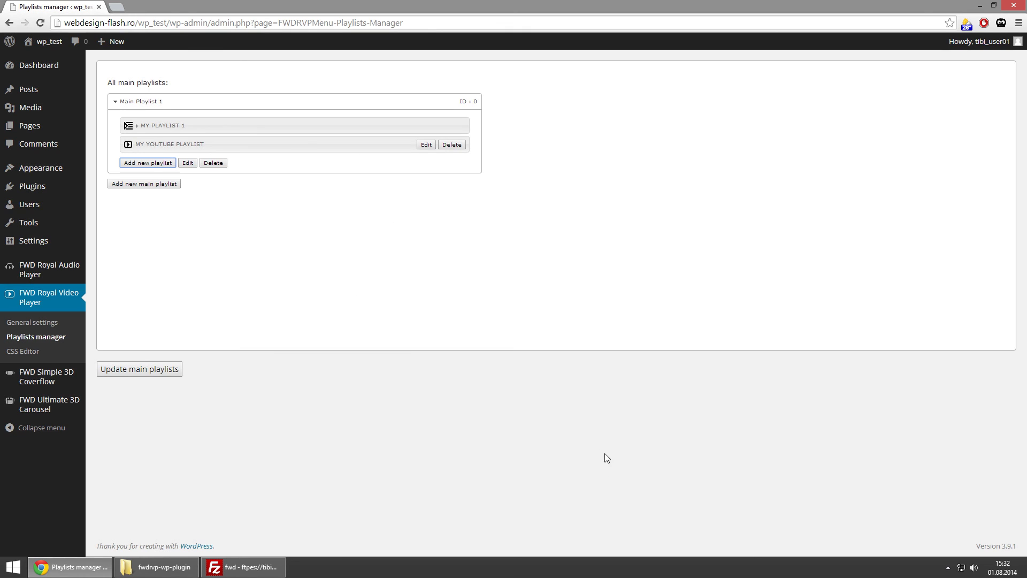
# Start a third playlist in Main Playlist 1 named MY FOLDER PLAYLIST with the type set to folder
pyautogui.click(131, 163)
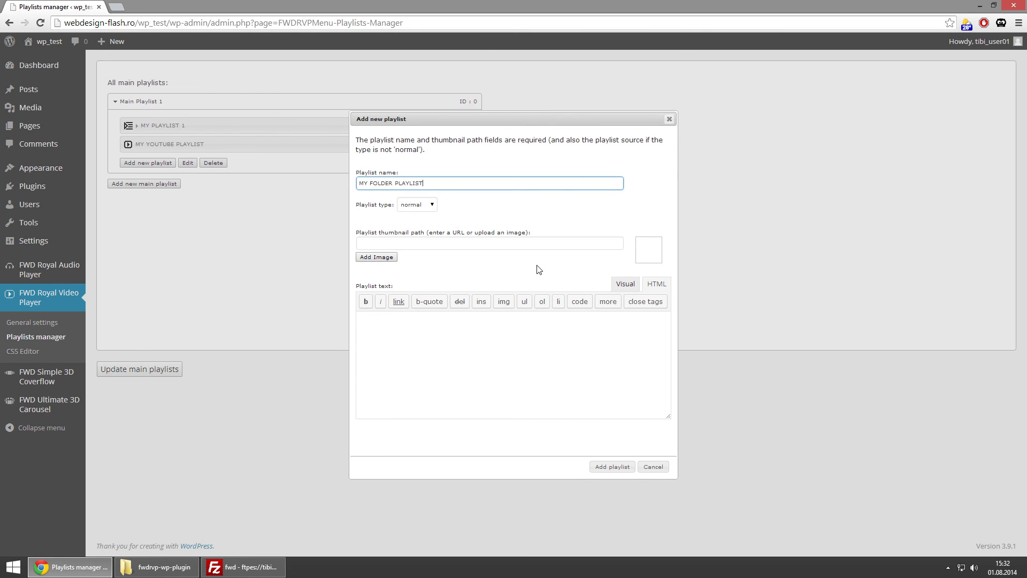
pyautogui.click(423, 204)
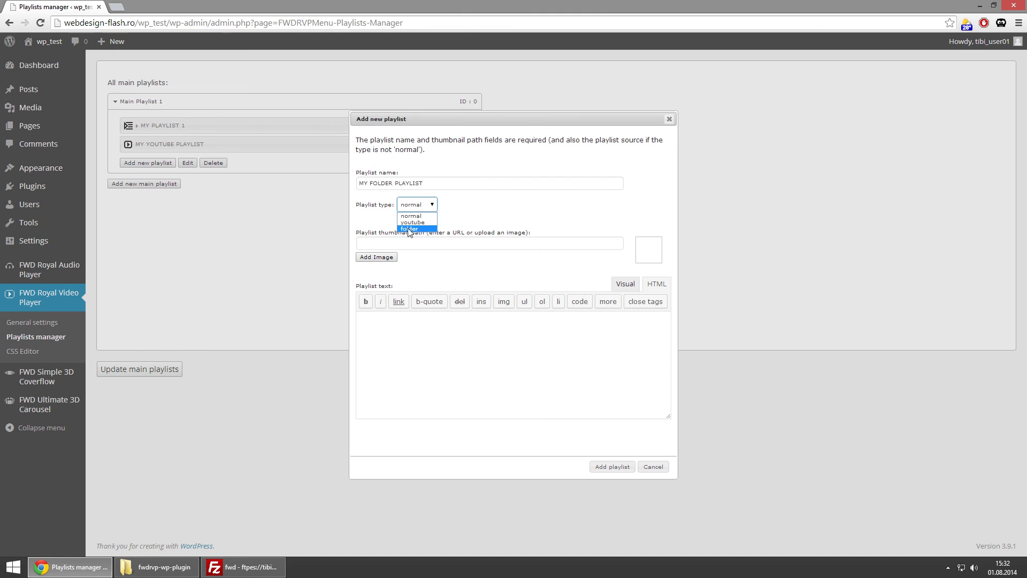
pyautogui.click(416, 224)
pyautogui.click(490, 236)
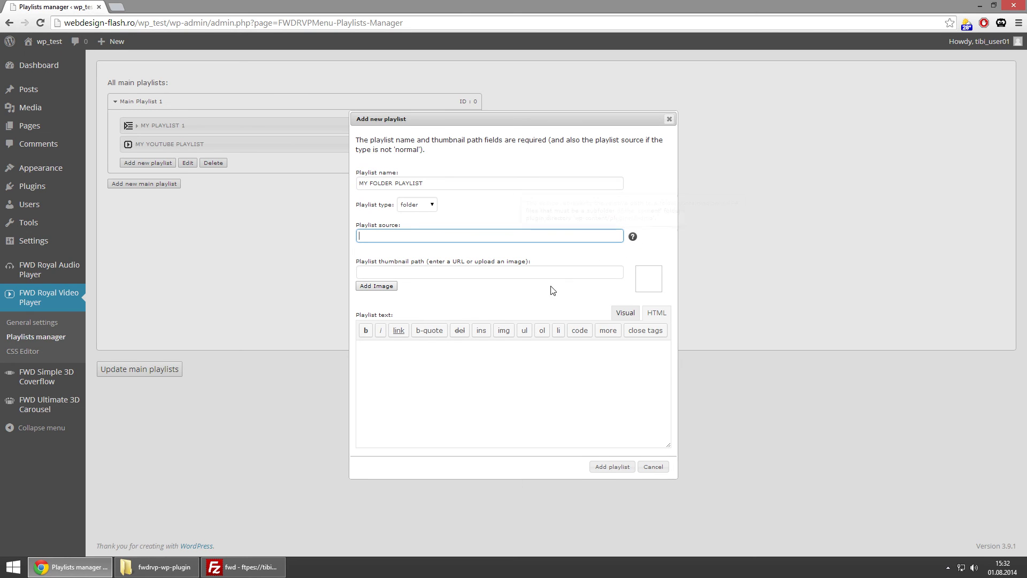
# Switch to File Explorer and examine the contents of the vids folder inside fwdrvp-wp-plugin
pyautogui.click(158, 567)
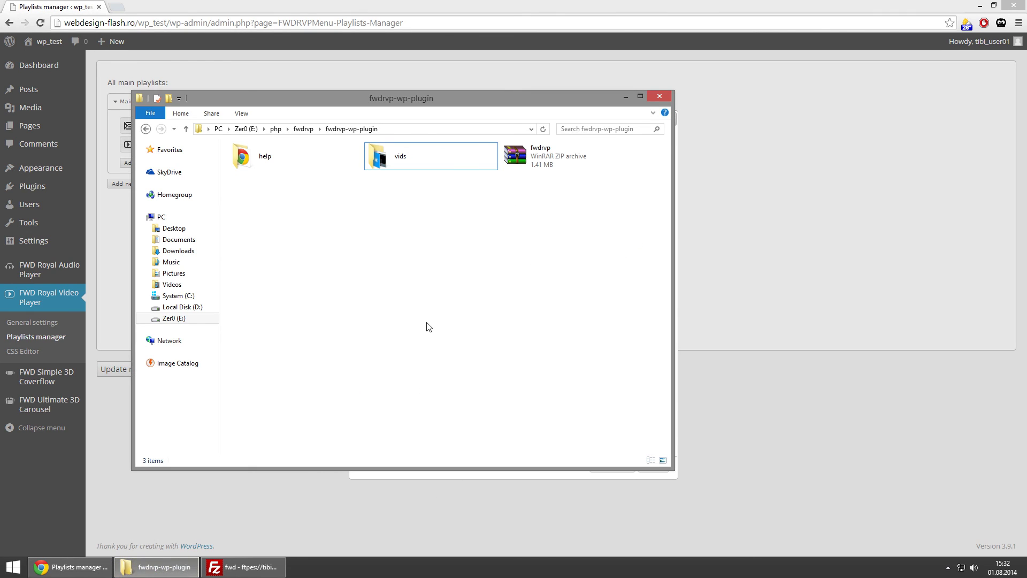
pyautogui.doubleClick(414, 157)
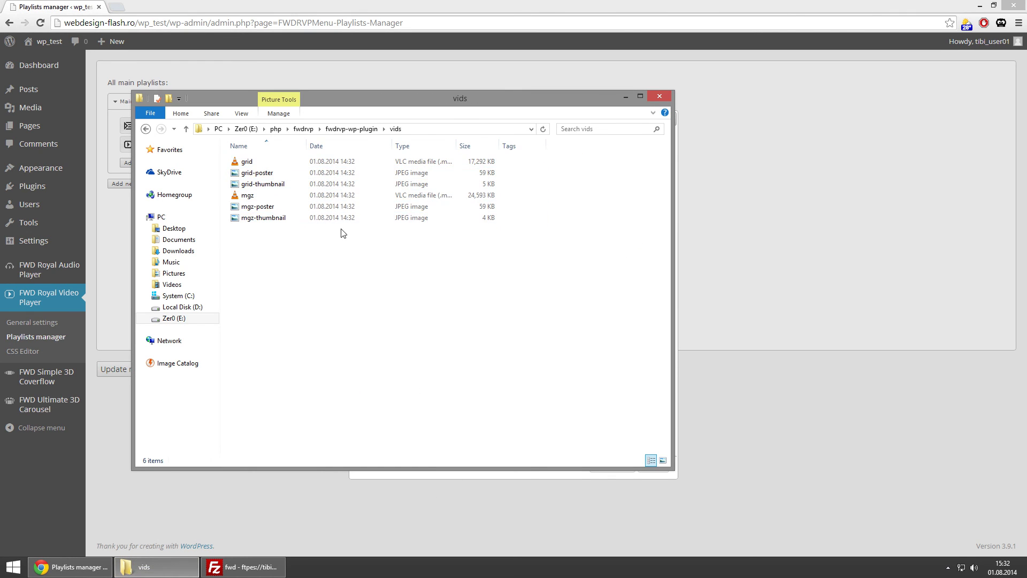
pyautogui.click(185, 129)
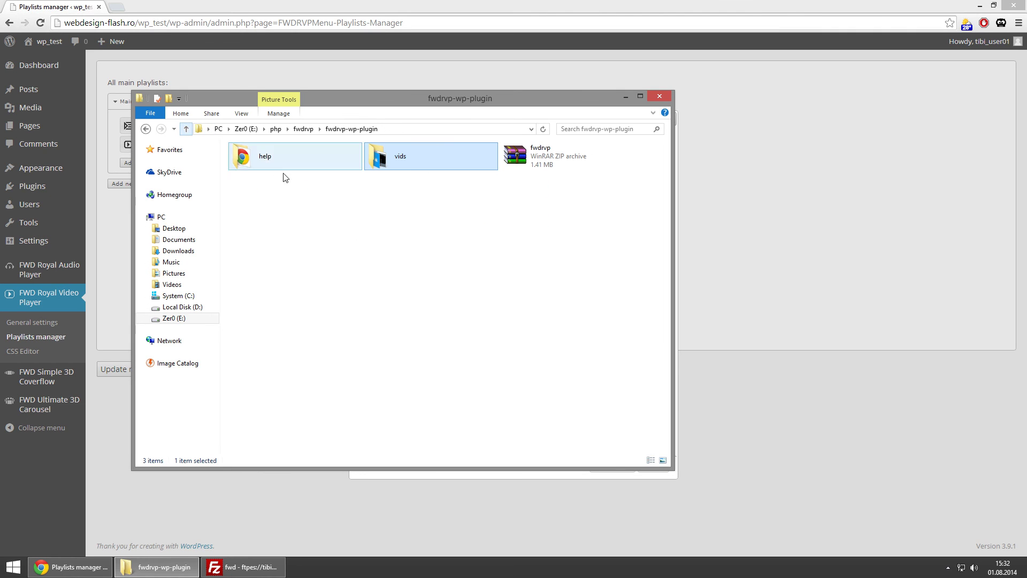
# Switch to FileZilla and open the remote folder /public_html/wp_test/wp-content/plugins/fwdrvp/content
pyautogui.click(243, 567)
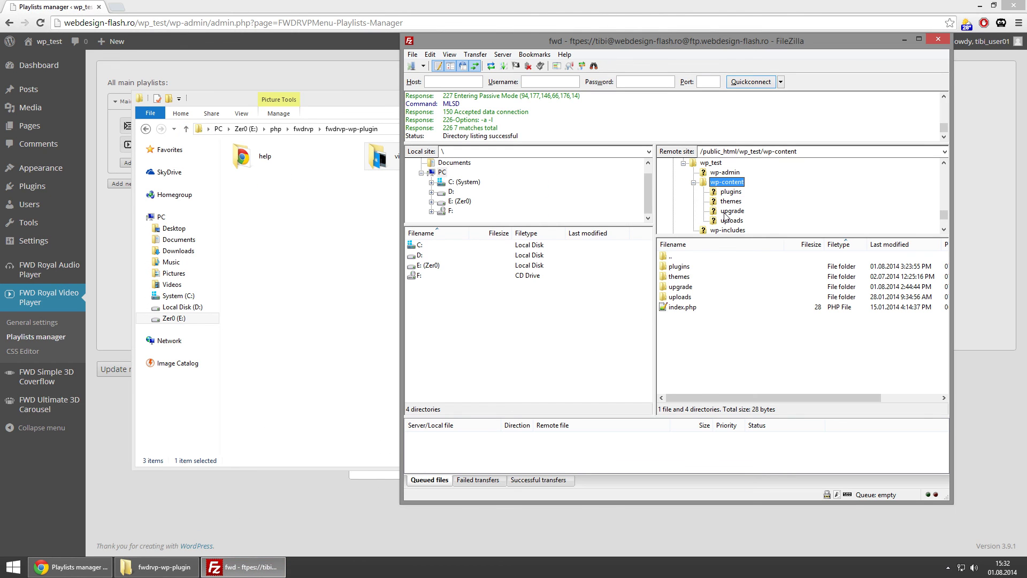
pyautogui.click(726, 192)
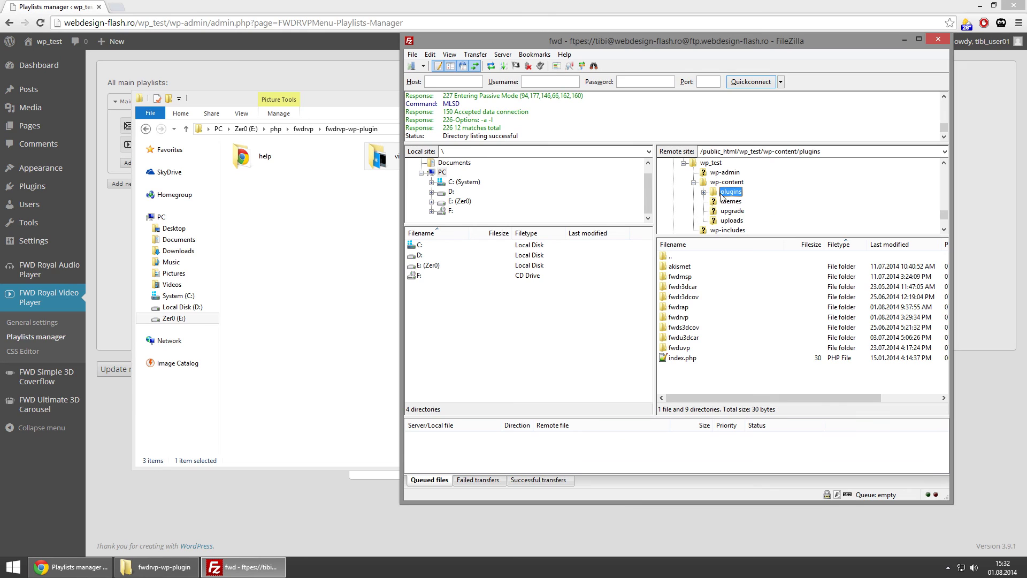
pyautogui.click(703, 190)
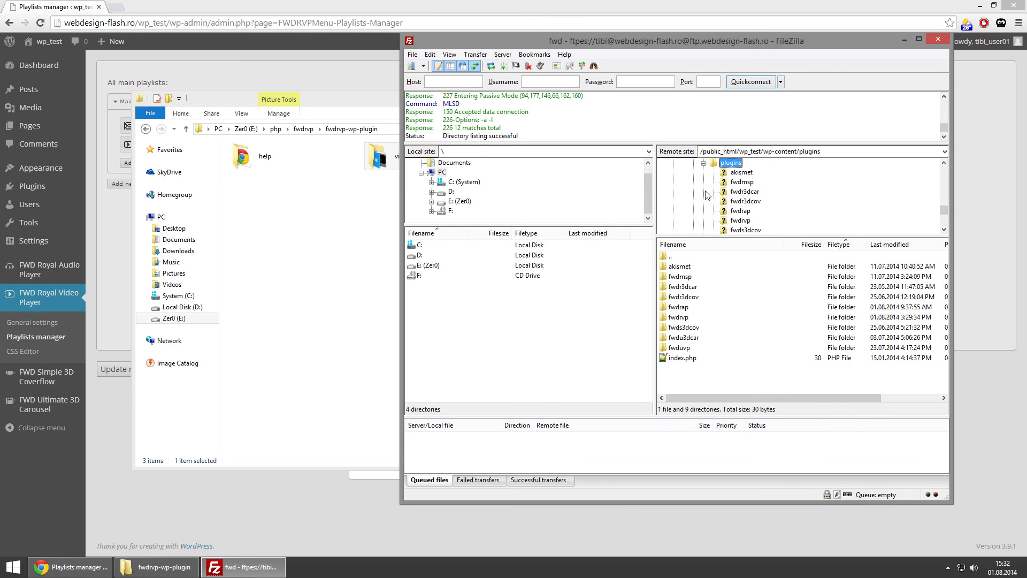
pyautogui.click(741, 221)
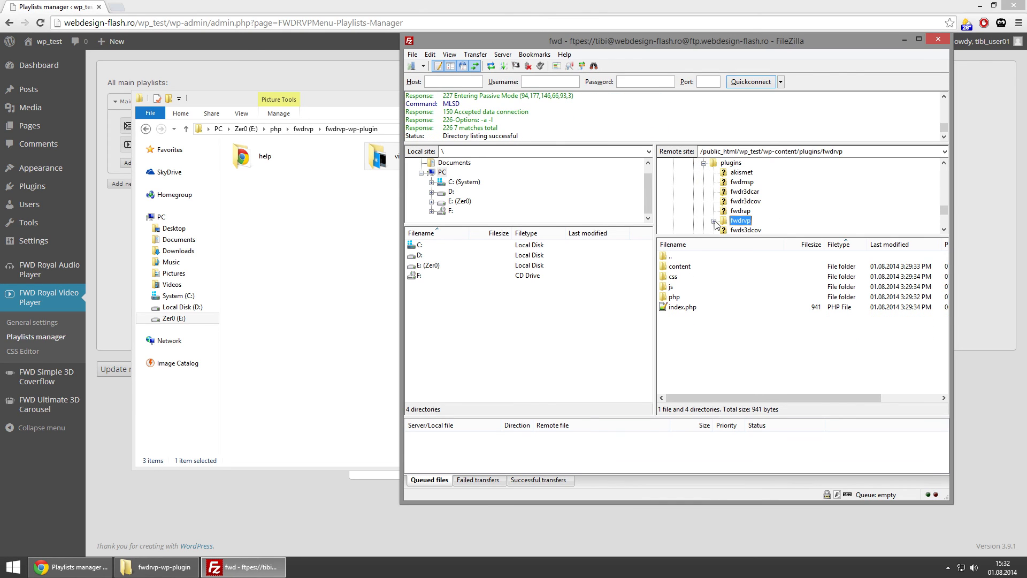
pyautogui.click(714, 220)
pyautogui.click(753, 193)
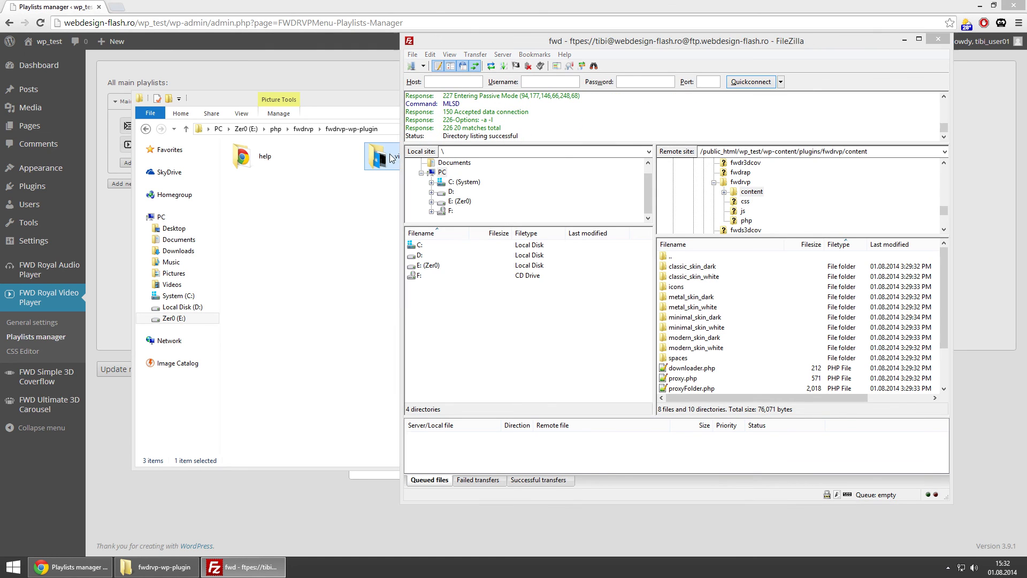
# Upload the local vids folder into the plugin's remote content folder and select the uploaded folder
pyautogui.click(422, 155)
pyautogui.moveTo(426, 156); pyautogui.dragTo(764, 191)
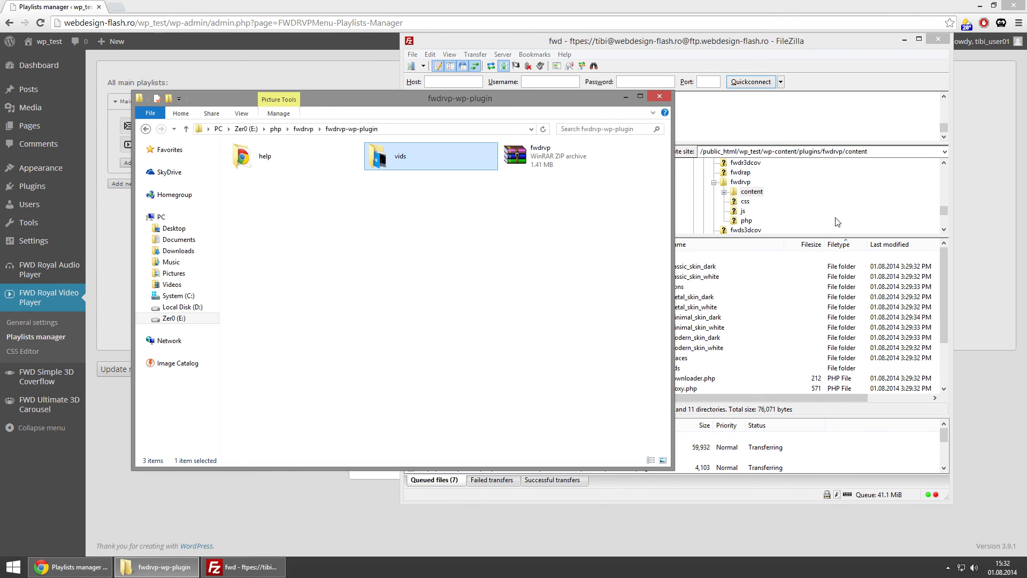
pyautogui.click(802, 45)
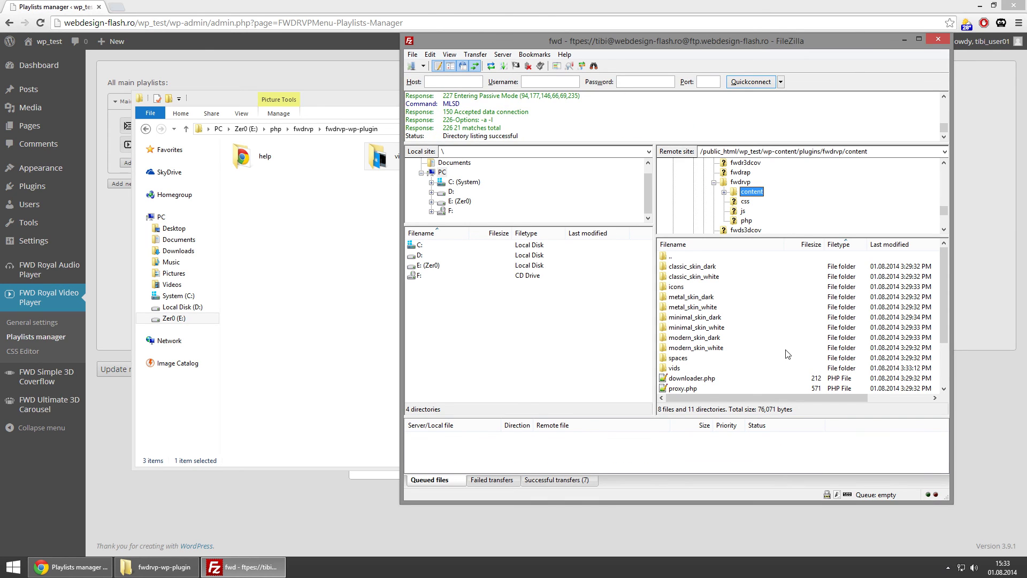
pyautogui.click(675, 370)
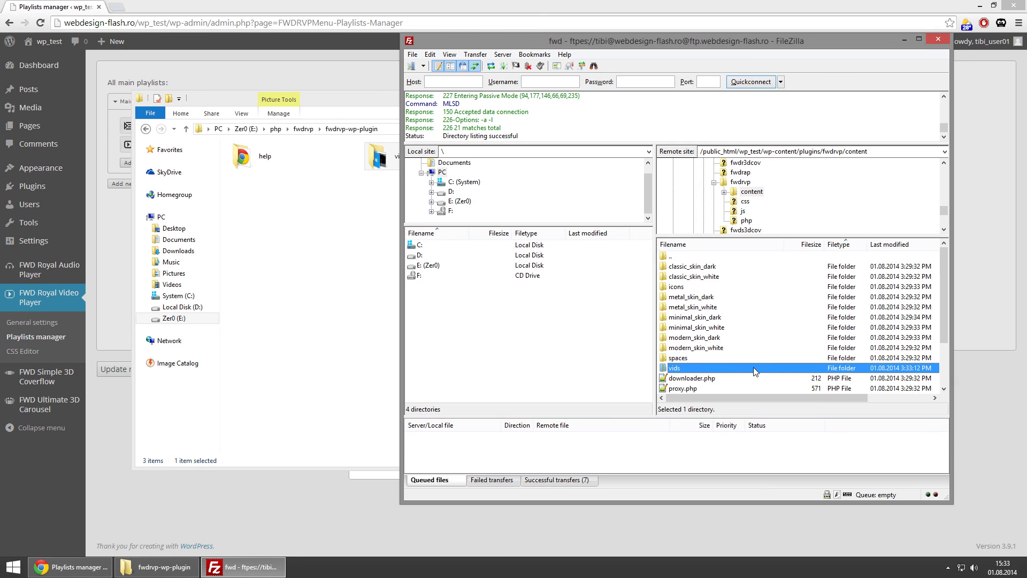
# Back in Chrome, set the folder playlist's source to vids and its thumbnail to large5.jpg from the media library
pyautogui.click(383, 9)
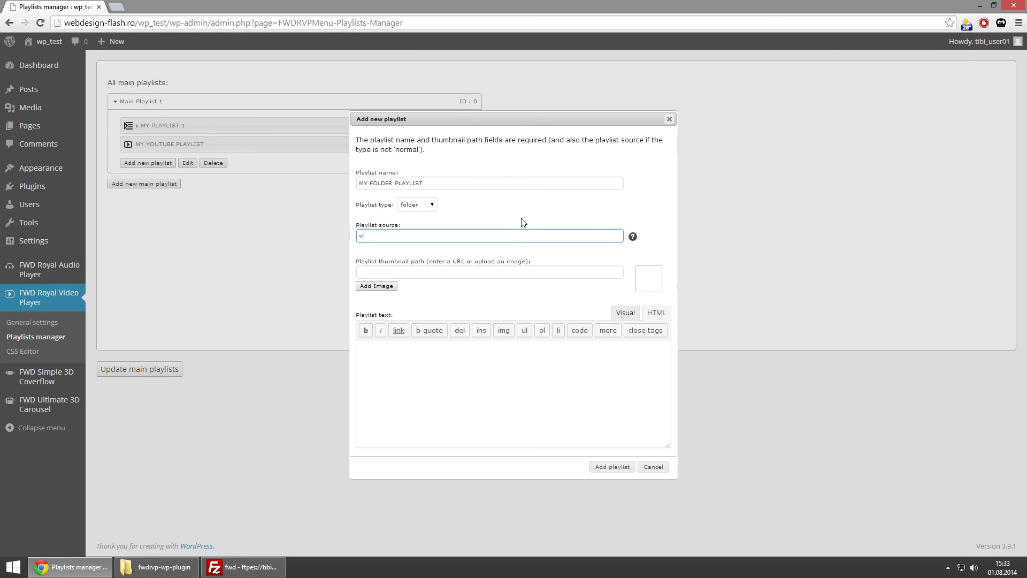
pyautogui.click(380, 288)
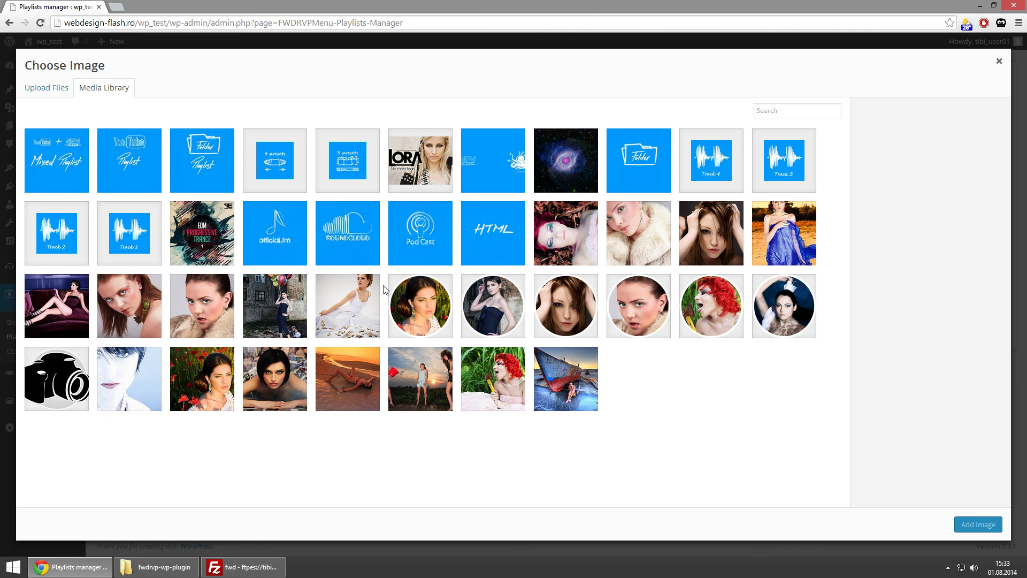
pyautogui.click(200, 156)
pyautogui.click(978, 524)
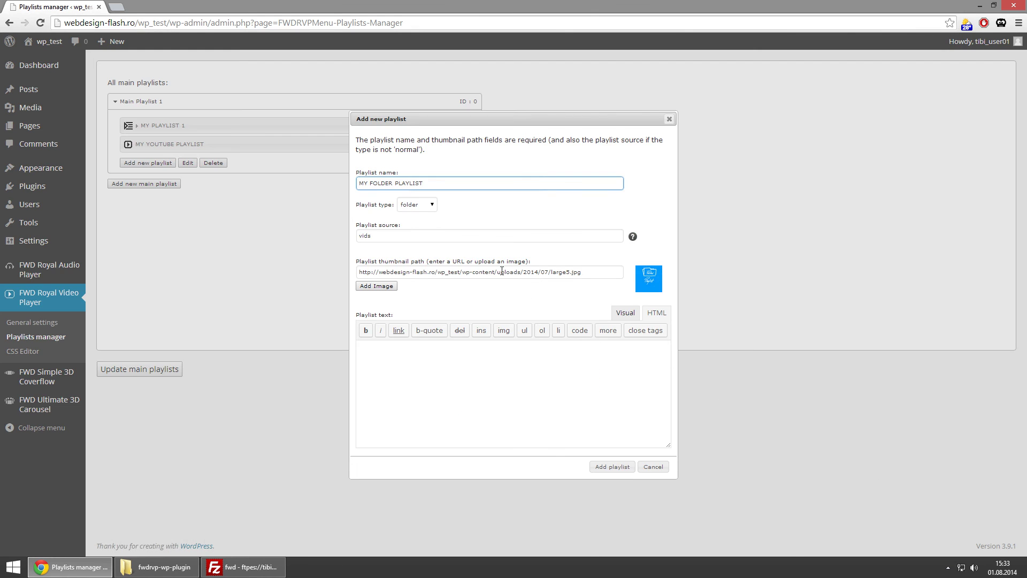
# Enter HTML playlist text with title My playlist 3, add the folder playlist, and save the main playlists
pyautogui.click(514, 374)
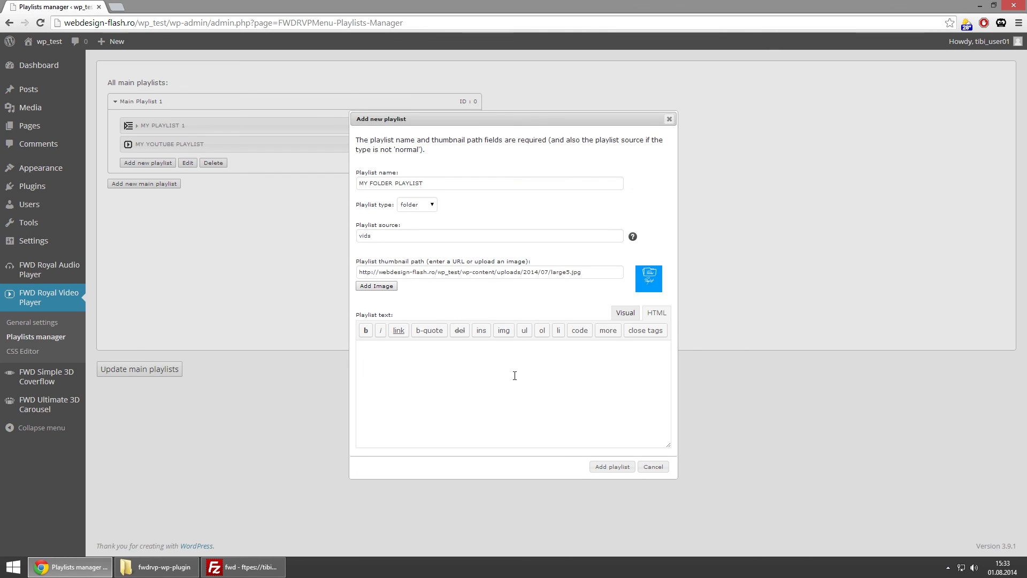
pyautogui.write('<p class="minimalDarkCategoriesTitle"><span class="bold">Title: </span>My playlist 3</p> <p class="minimalDarkCategoriesType"><span class="bold">Type: </span>FOLDER</p> <p class="minimalDarkCategoriesDescription"><span class="bold">Description: </span>Created using a folder with mp4 files, videos are loaded and played from the server.</p>')
pyautogui.click(612, 467)
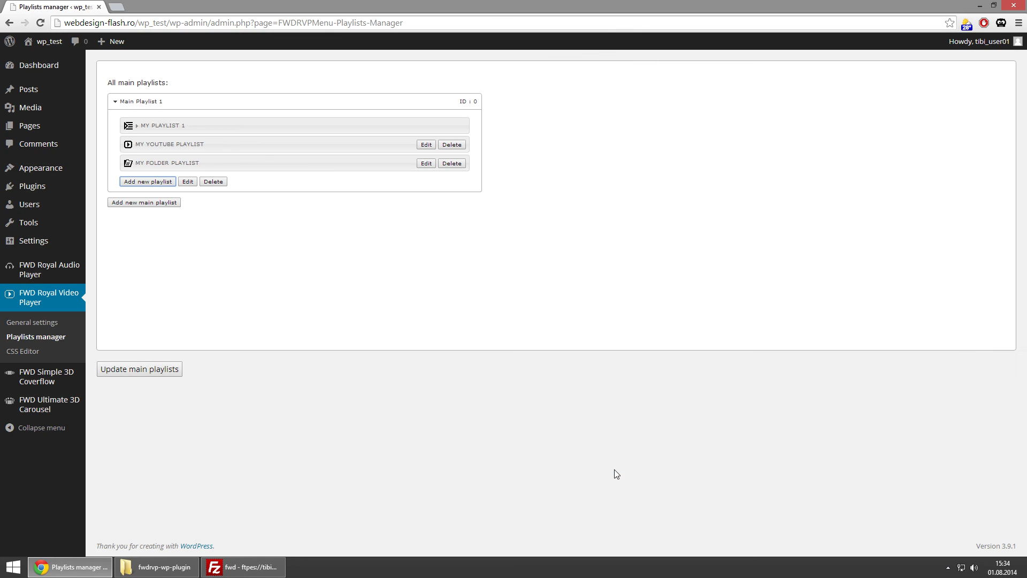
pyautogui.click(168, 369)
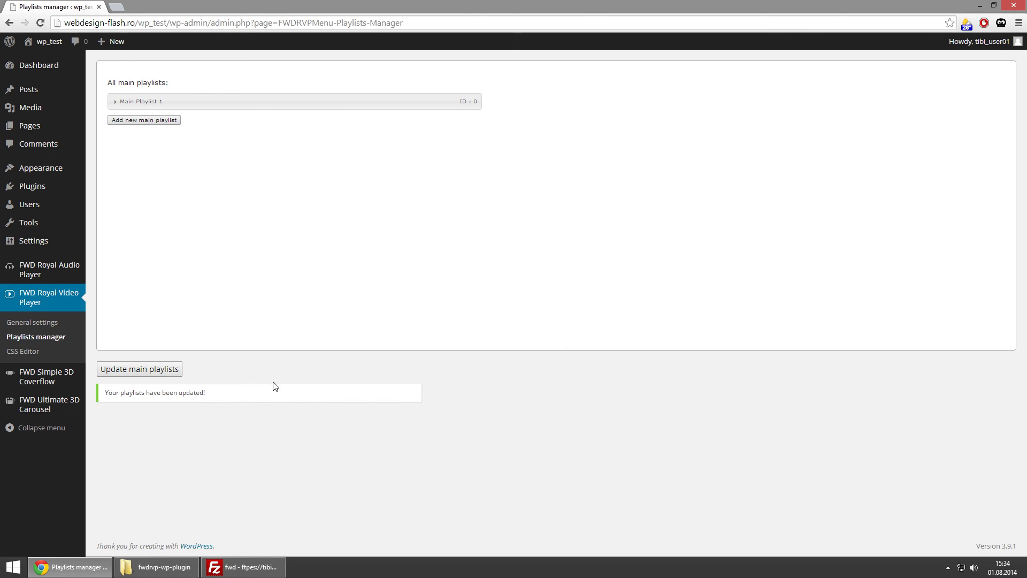
# Expand Main Playlist 1 and inspect the edit dialog of MY YOUTUBE PLAYLIST, dismissing it without changes
pyautogui.click(240, 102)
pyautogui.click(425, 144)
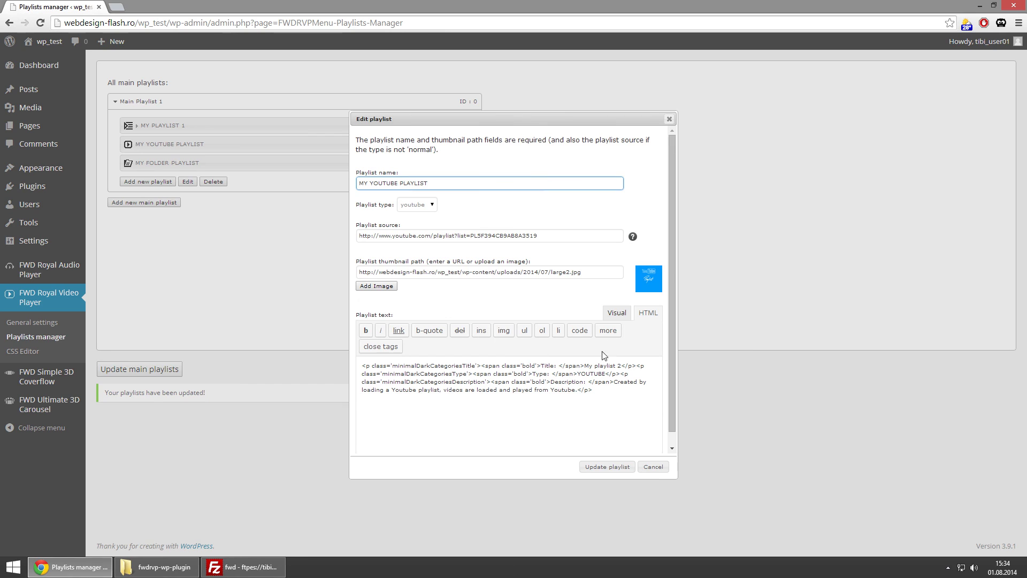
pyautogui.click(668, 119)
# Start a new video in MY PLAYLIST 1 named video 1, with s3dcov.mp4 from the media library as its source
pyautogui.click(203, 126)
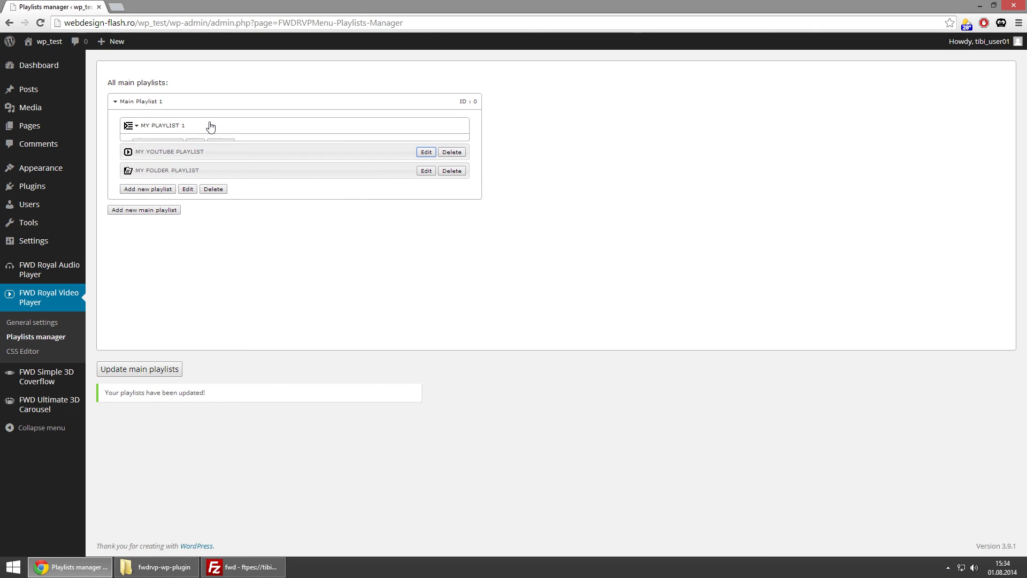
pyautogui.click(157, 147)
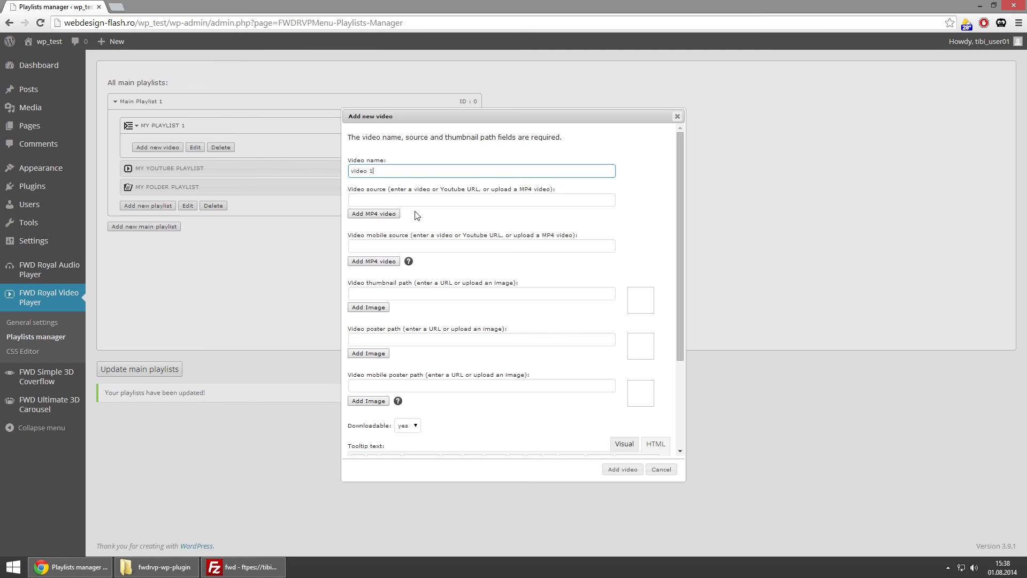
pyautogui.click(374, 213)
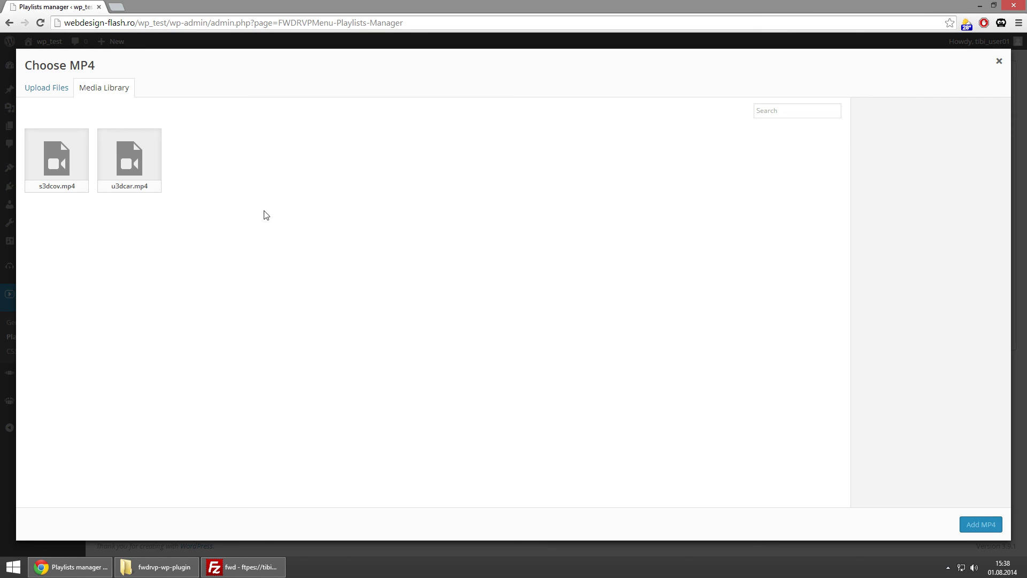
pyautogui.click(56, 160)
pyautogui.click(976, 524)
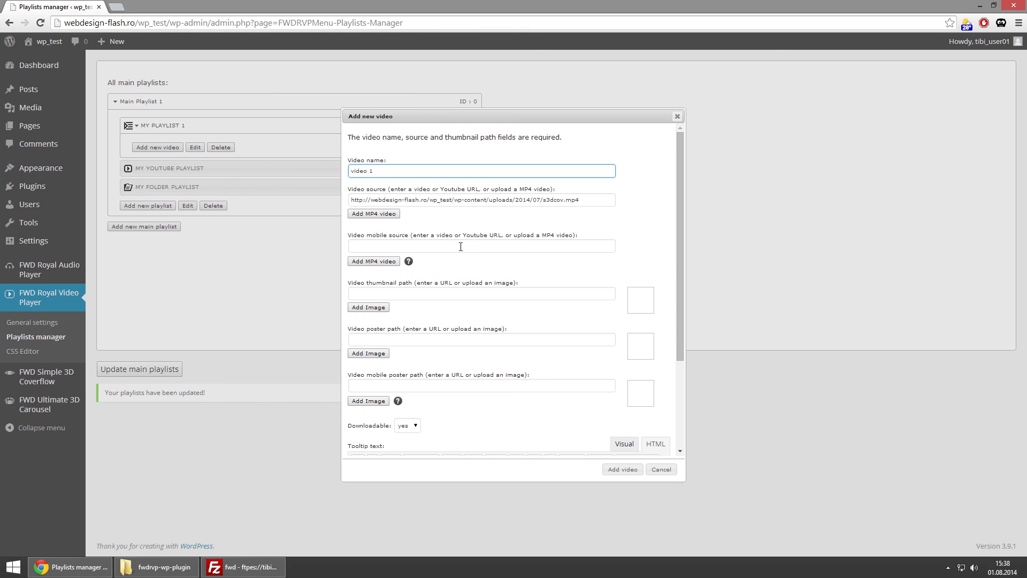
pyautogui.moveTo(408, 263)
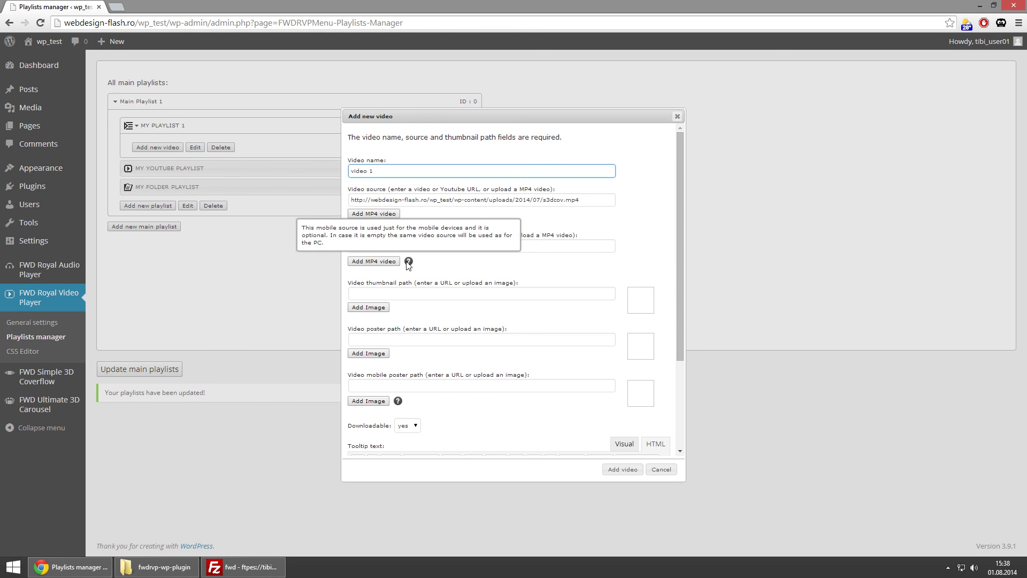
# Set video 1's thumbnail to small-s3dcov.jpg and its poster to mp4-poster.jpg from the media library
pyautogui.click(379, 309)
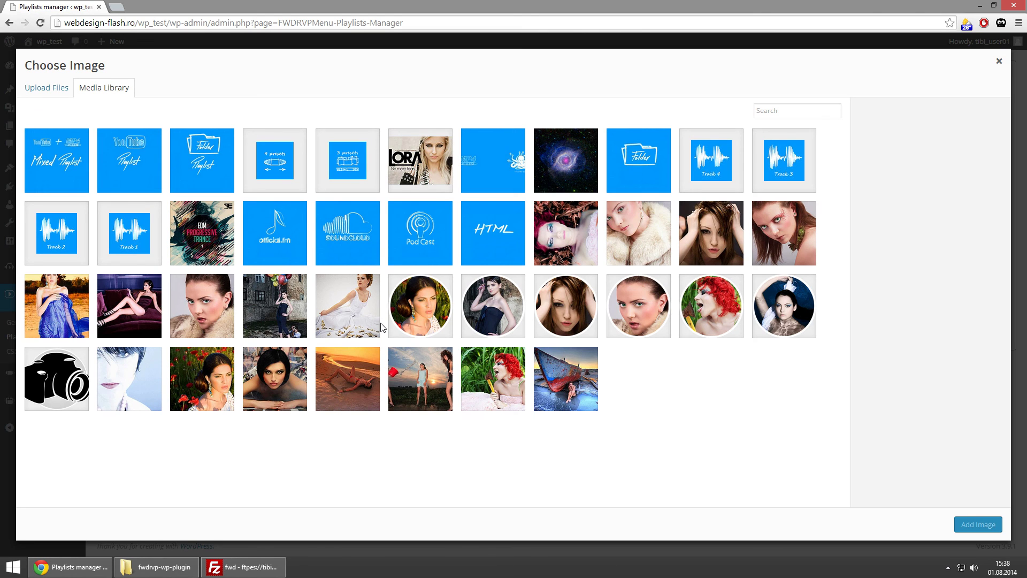
pyautogui.click(292, 167)
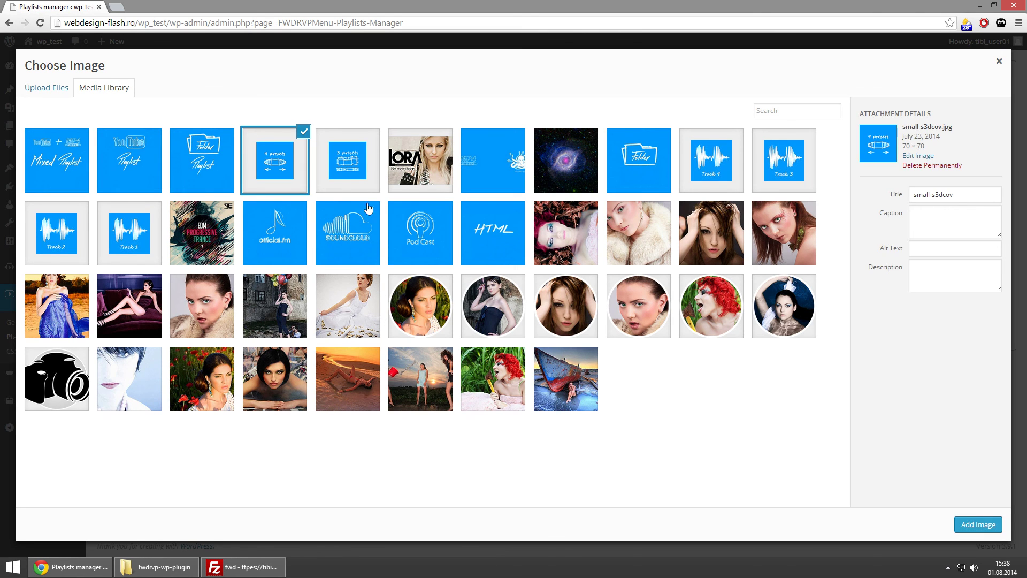
pyautogui.click(967, 526)
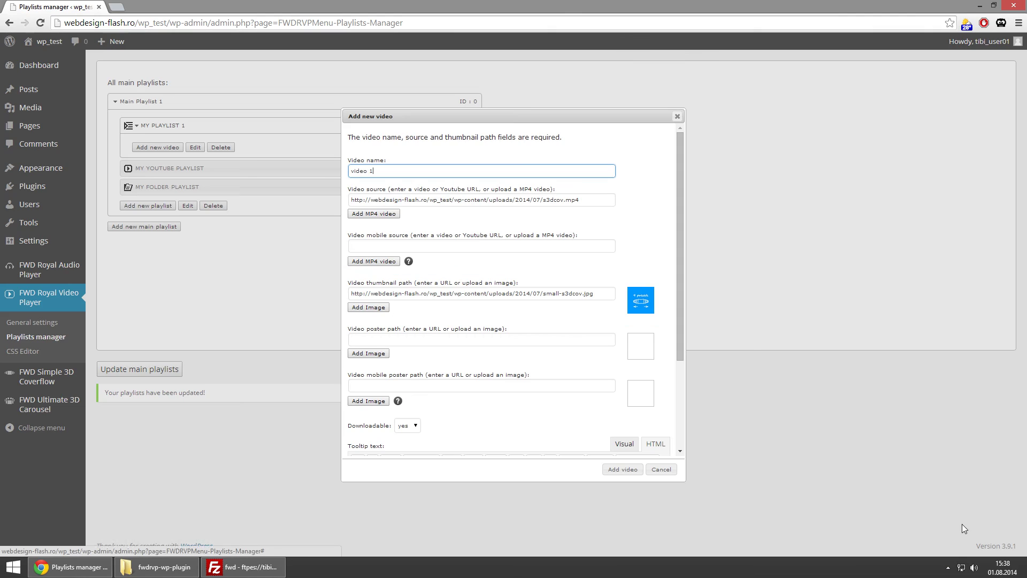
pyautogui.click(411, 344)
pyautogui.click(374, 354)
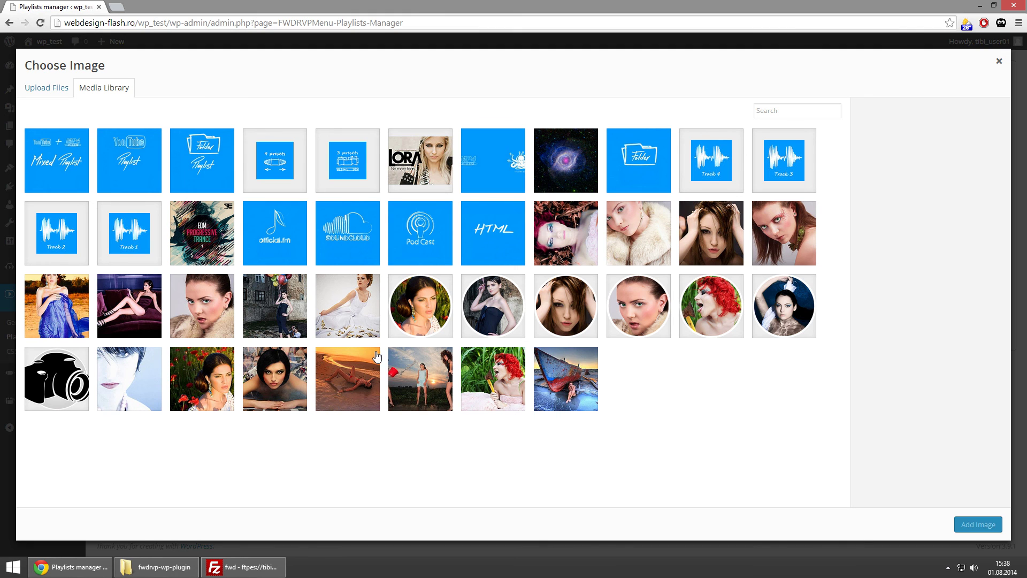
pyautogui.click(492, 154)
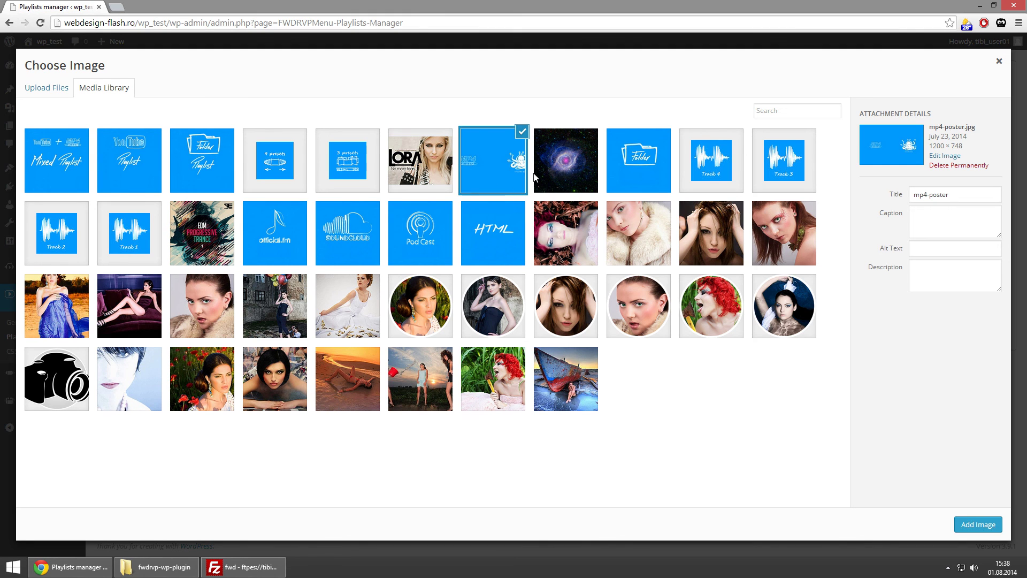
pyautogui.click(977, 524)
# Keep video 1 downloadable, enter the tooltip text <p>Simple 3D Coverflow</p>, and add the video to MY PLAYLIST 1
pyautogui.scroll(-5, 538, 343)
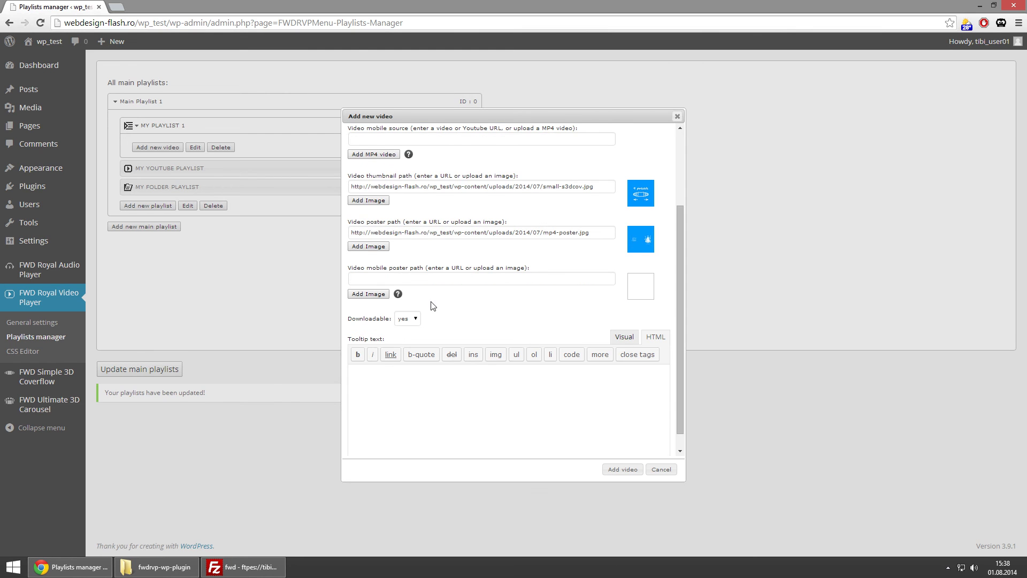
pyautogui.moveTo(398, 295)
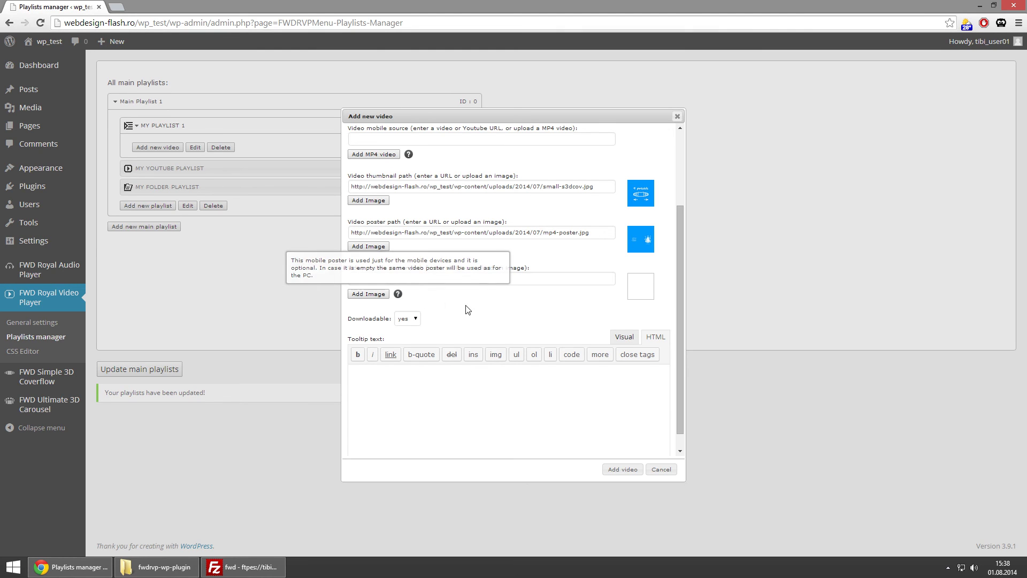
pyautogui.scroll(-1, 425, 251)
pyautogui.click(416, 300)
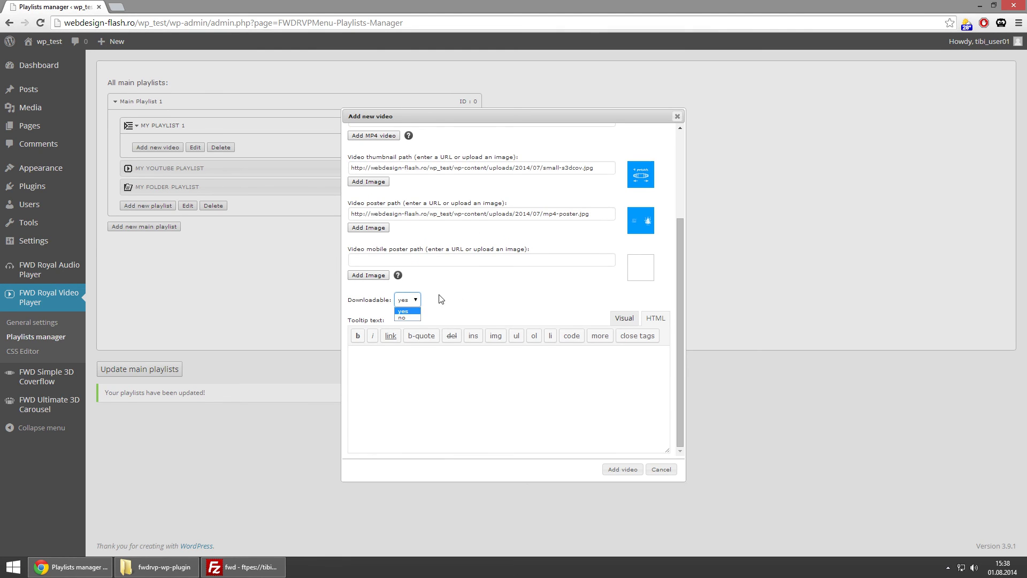
pyautogui.click(441, 298)
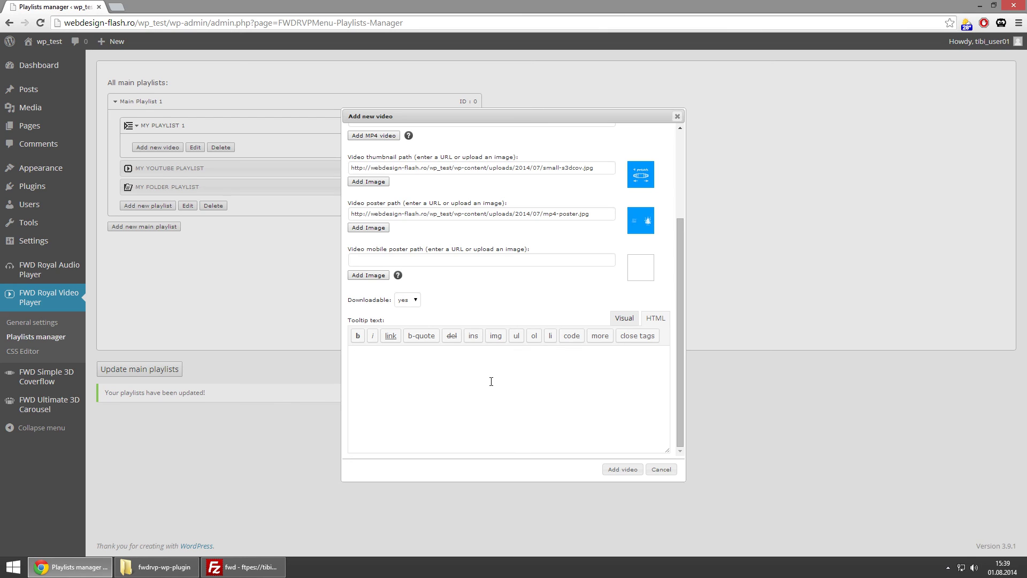
pyautogui.write('<p>Simple 3D Coverflow</p>')
pyautogui.click(618, 474)
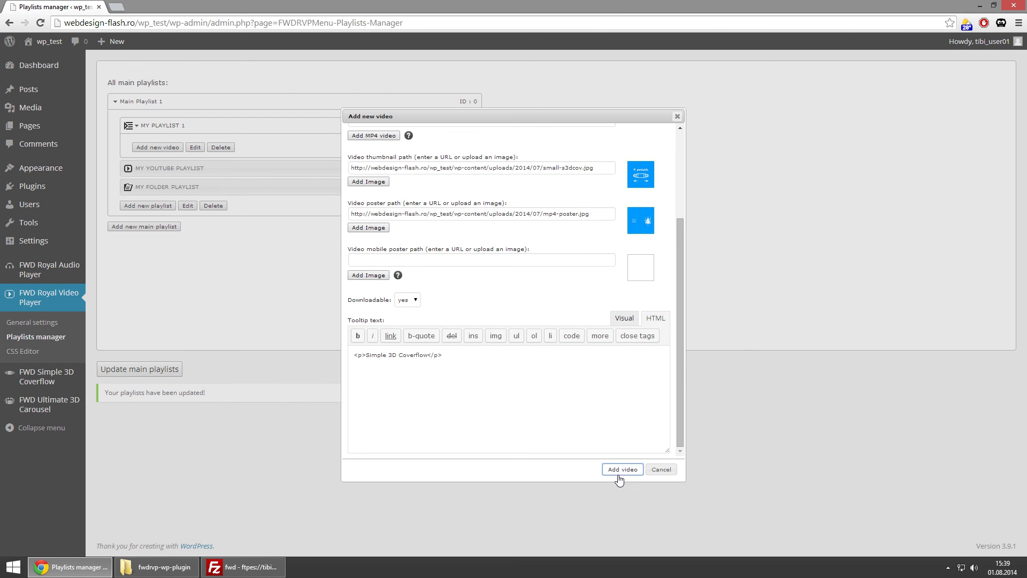
# Start another video in MY PLAYLIST 1 named video 2, with u3dcar.mp4 from the media library as its source
pyautogui.click(167, 169)
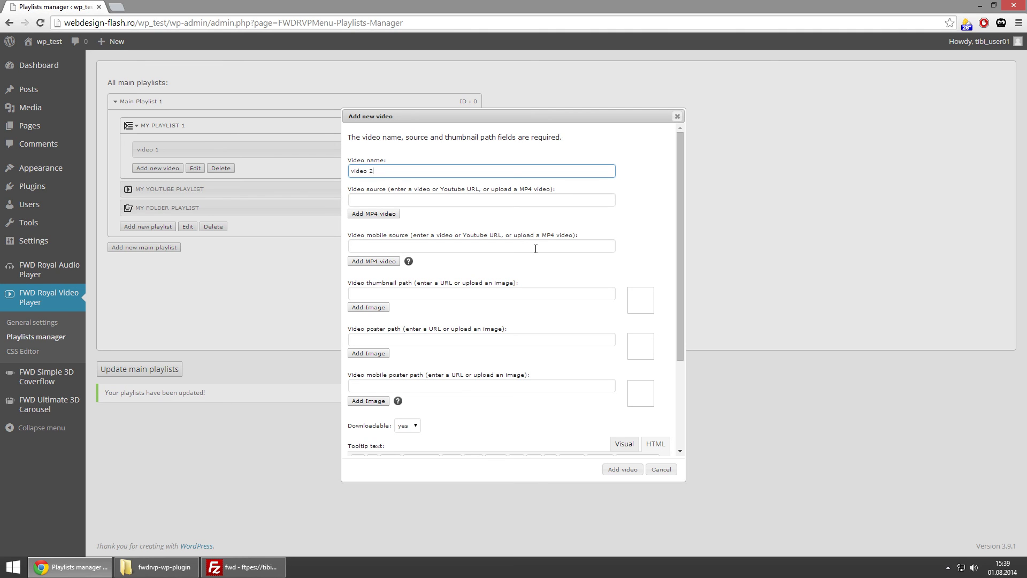
pyautogui.click(388, 214)
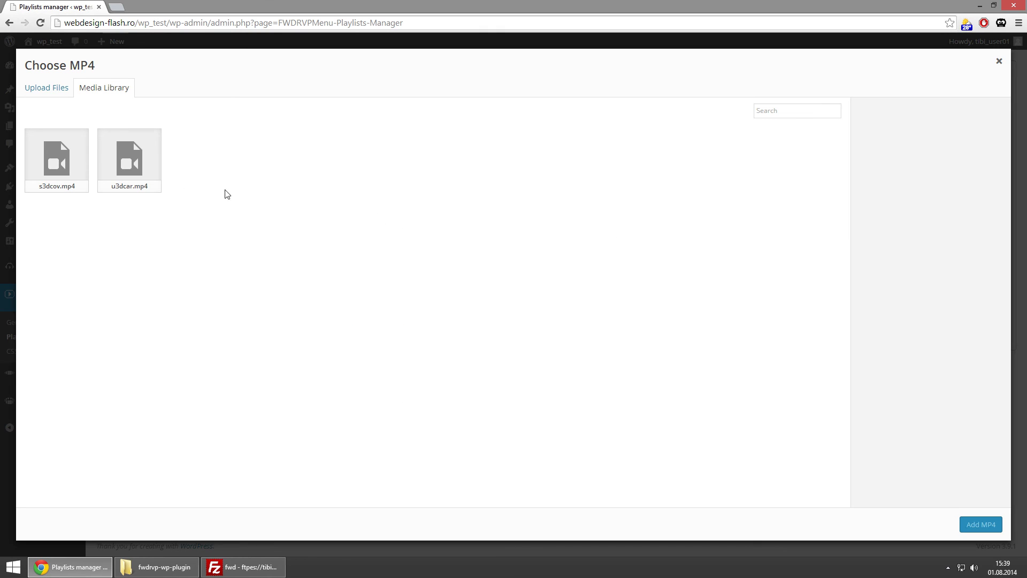
pyautogui.click(129, 159)
pyautogui.click(980, 524)
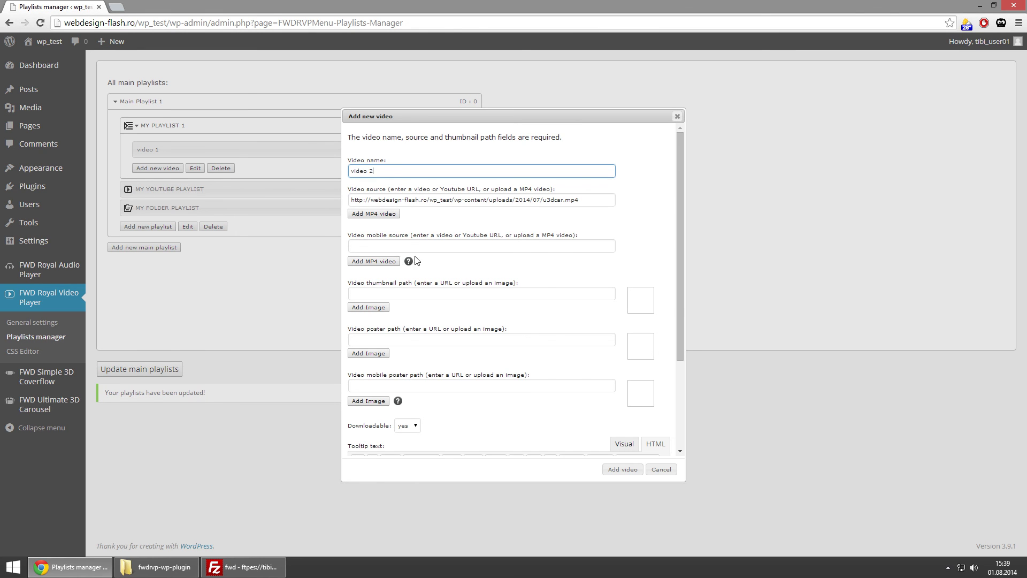
# Set video 2's thumbnail to small-u3dcar.jpg and its poster to mp4-poster.jpg from the media library
pyautogui.click(369, 307)
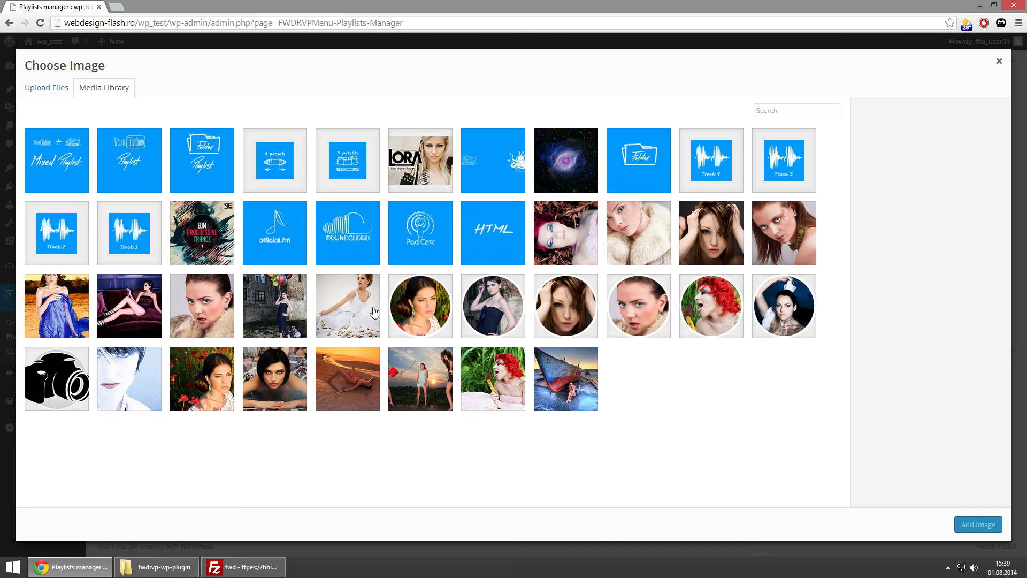
pyautogui.click(349, 159)
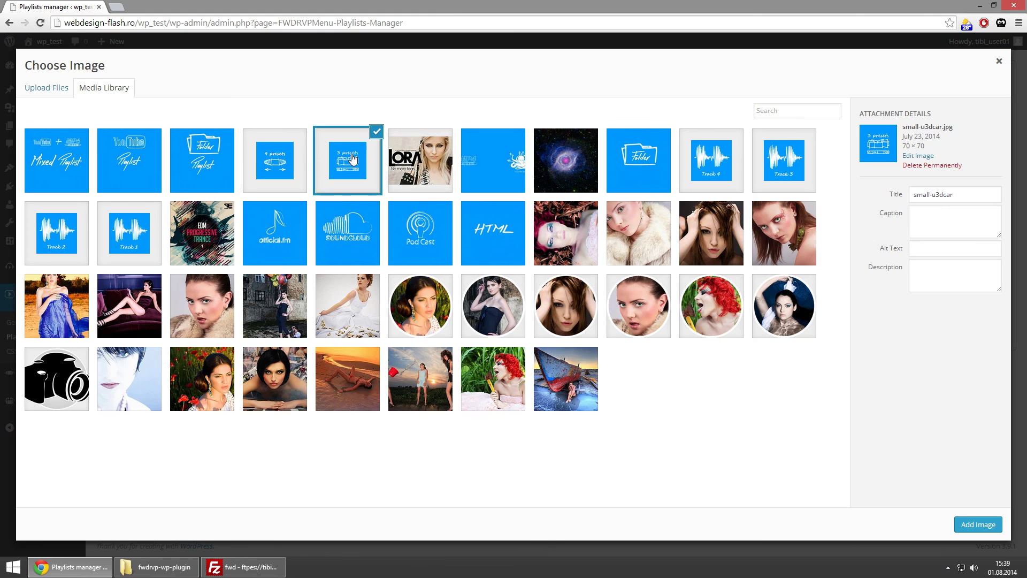
pyautogui.click(973, 521)
pyautogui.scroll(-2, 459, 316)
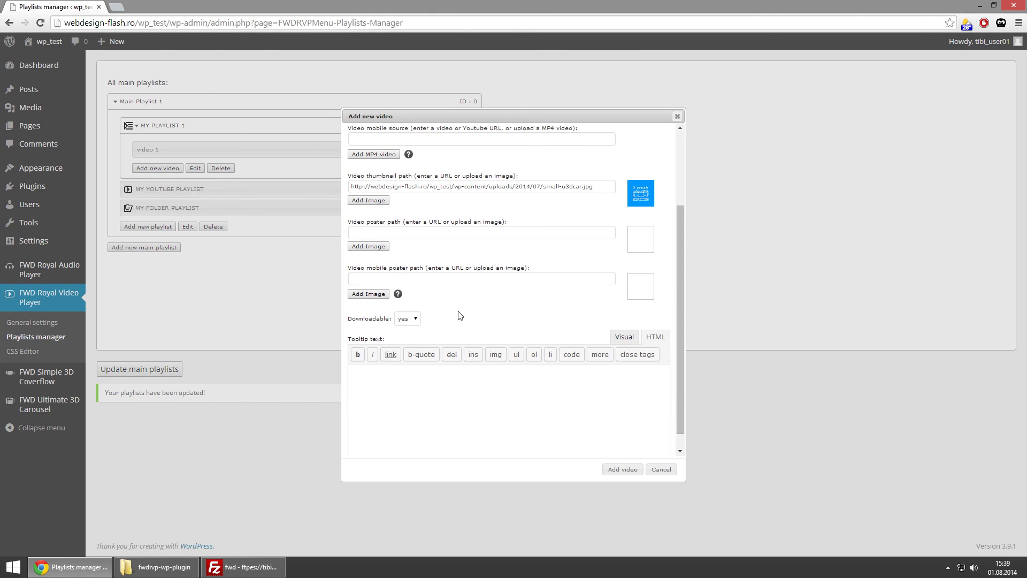
pyautogui.click(376, 247)
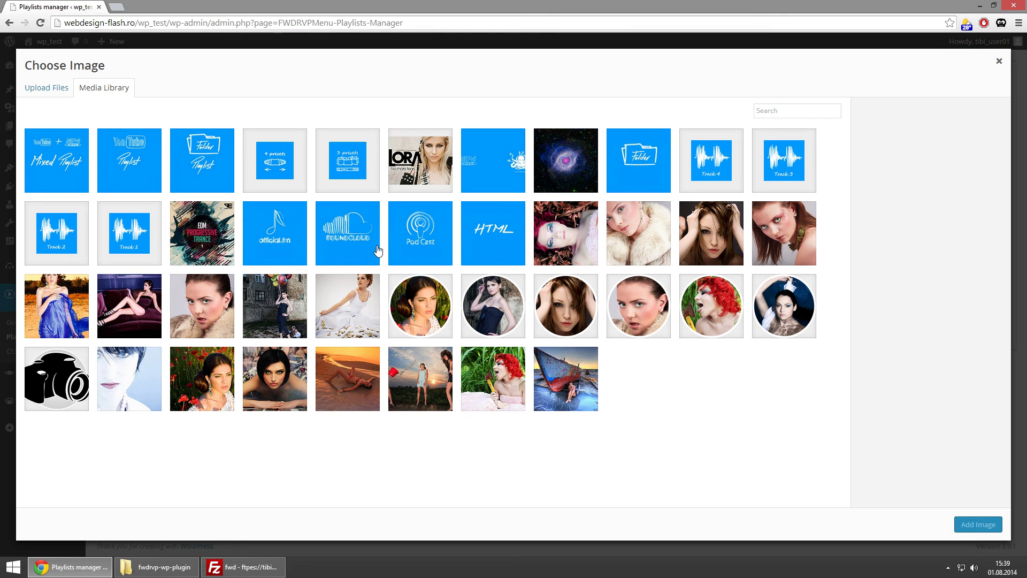
pyautogui.click(483, 149)
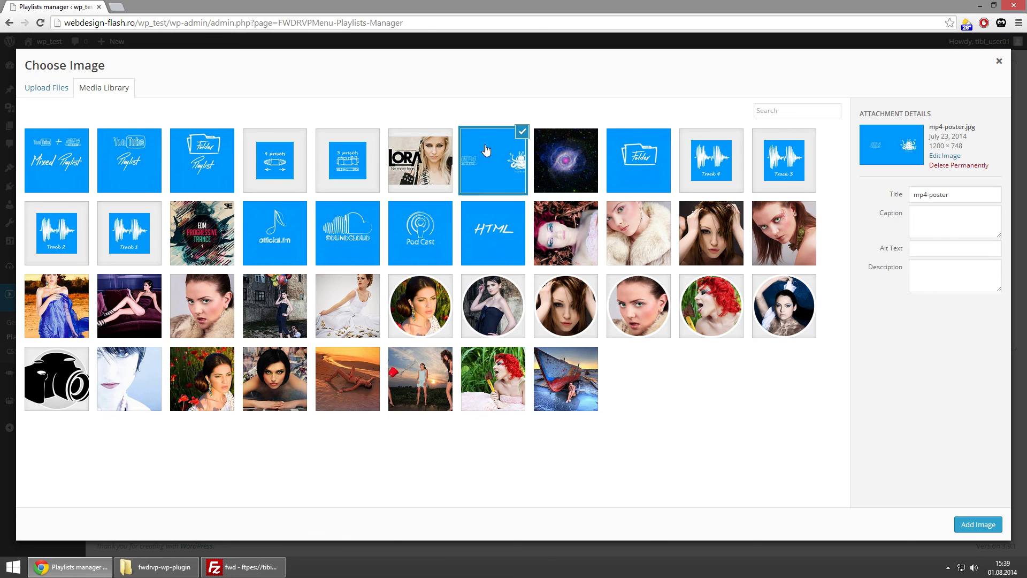
pyautogui.click(975, 522)
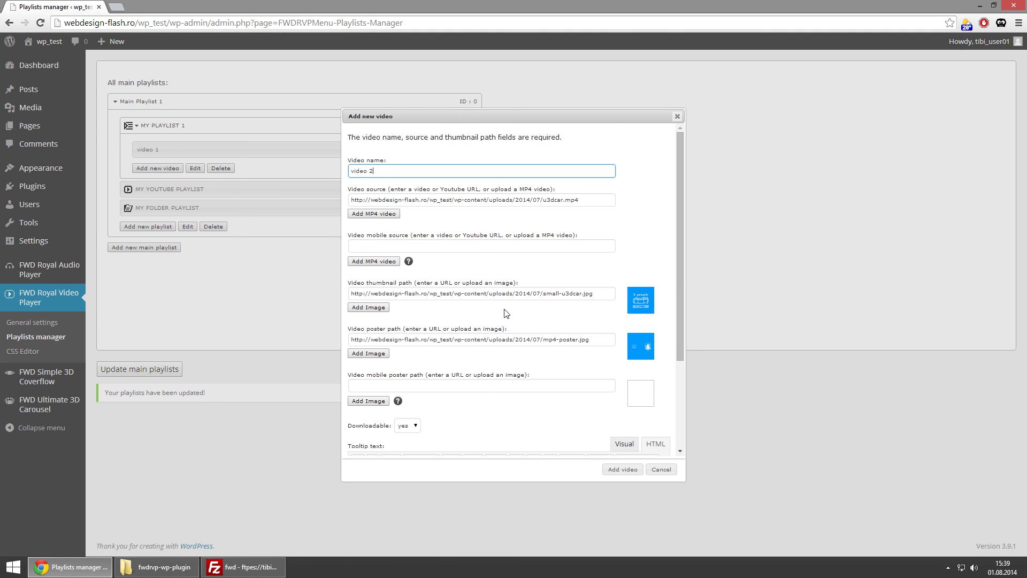
# Enter the tooltip text <p>Ultimate 3D Carousel</p> for video 2 and add it to the playlist
pyautogui.scroll(-1, 497, 316)
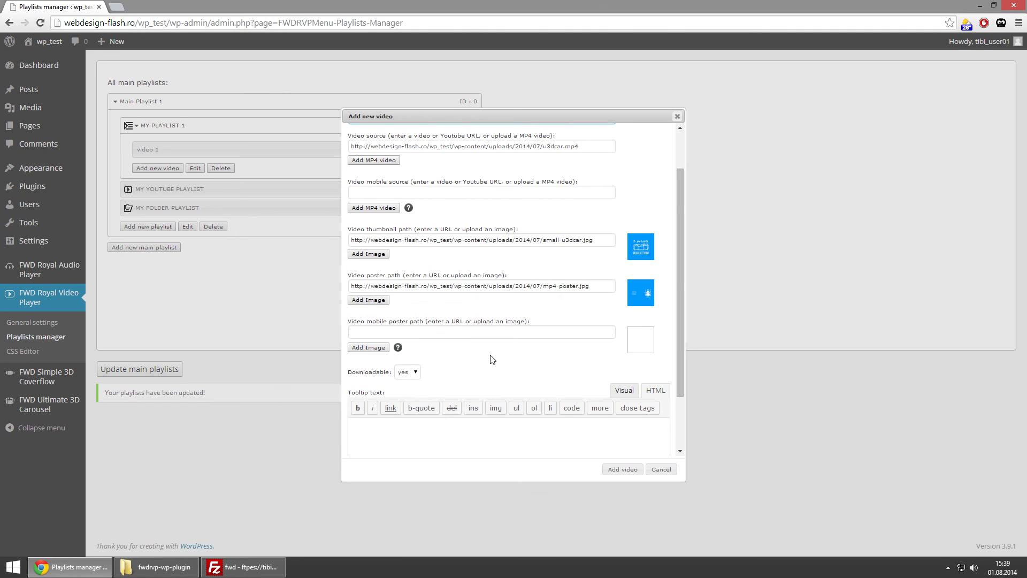
pyautogui.scroll(-1, 491, 355)
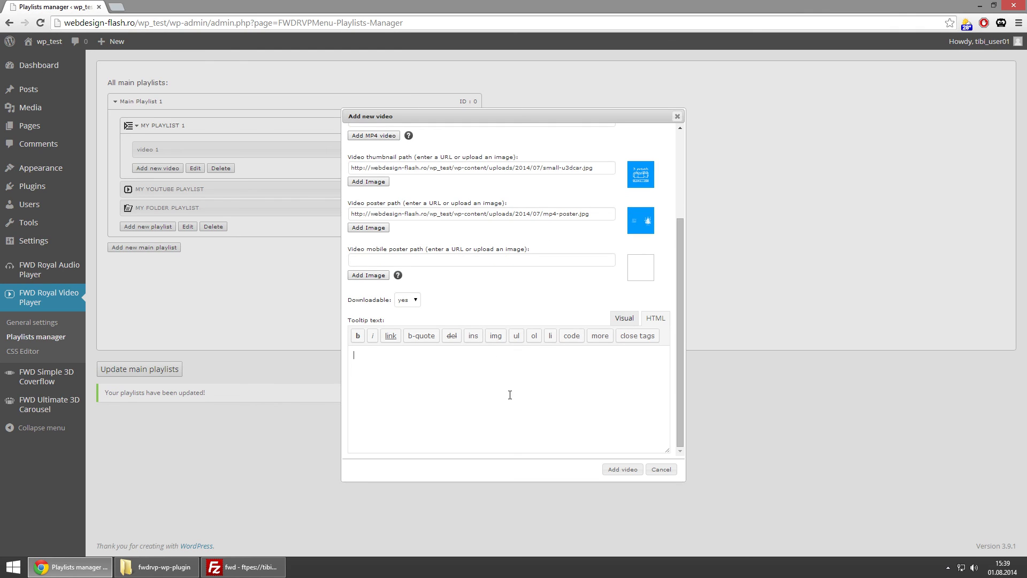
pyautogui.write('<p>Ultimate 3D Carousel</p>')
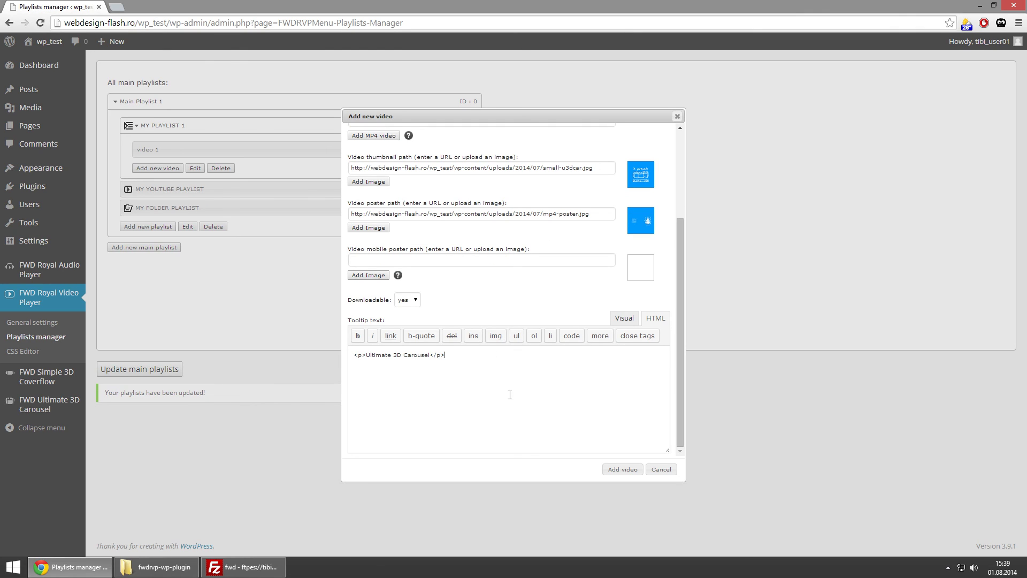
pyautogui.click(622, 469)
pyautogui.click(162, 188)
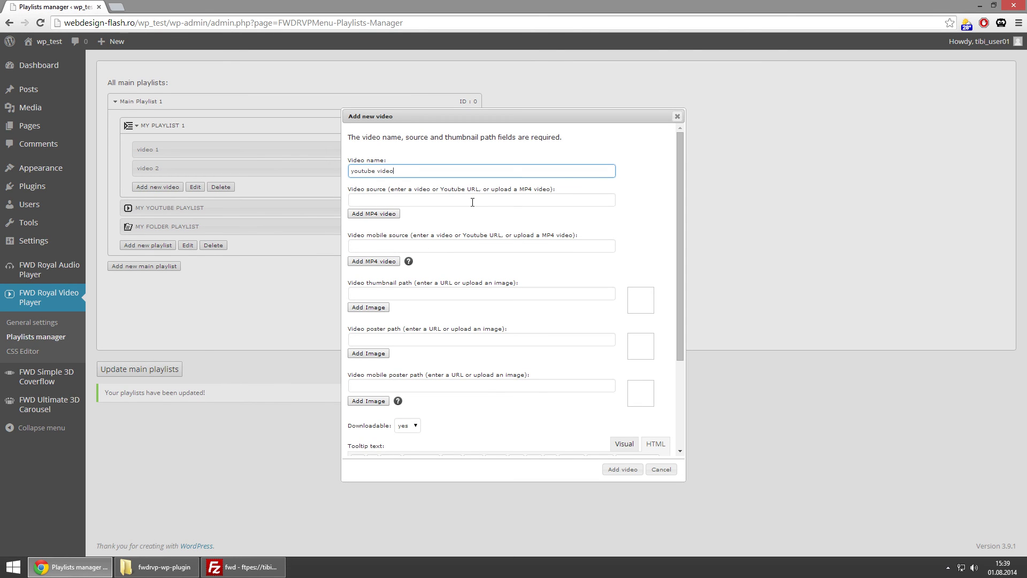
pyautogui.press('Tab')
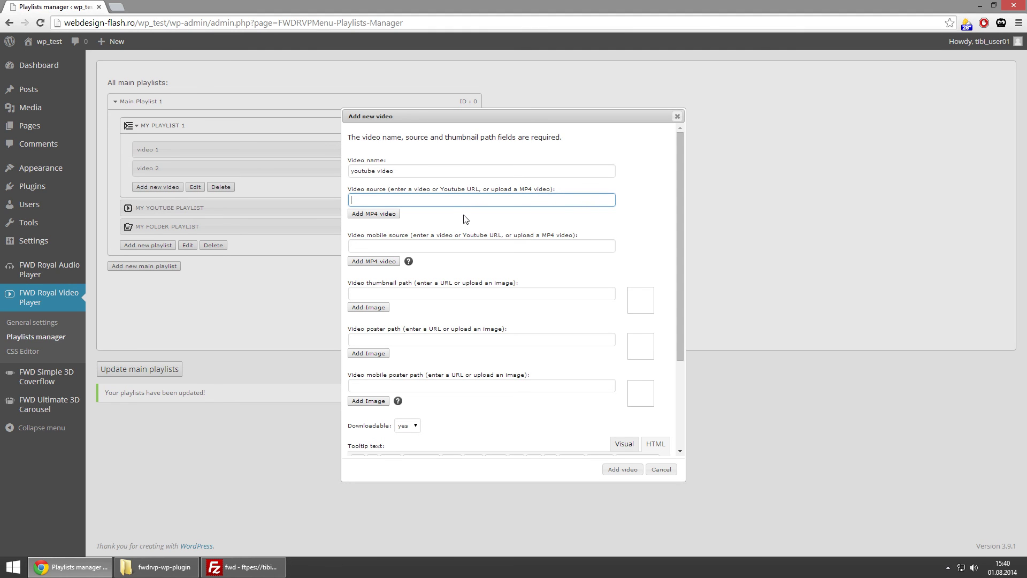
pyautogui.write('http://www.youtube.com/watch?v=oIHyVibVwVA')
pyautogui.click(369, 308)
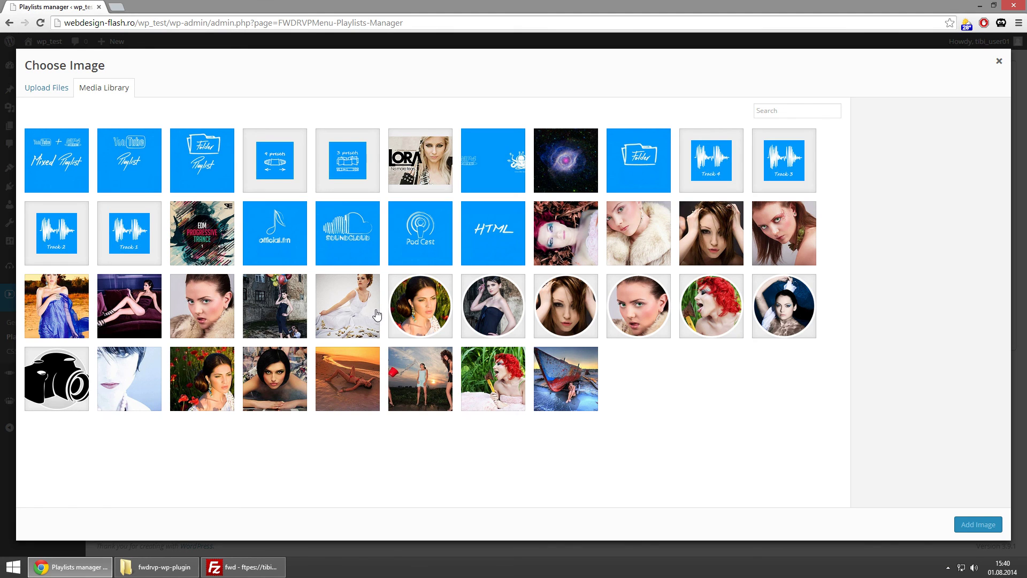
pyautogui.click(433, 150)
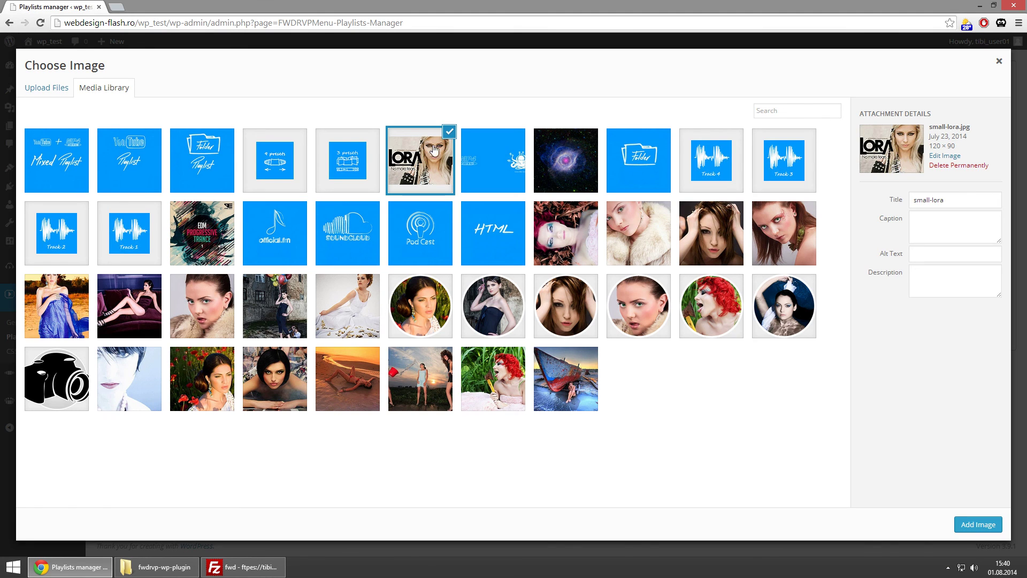
pyautogui.click(978, 524)
# Paste the copied tooltip text for youtube video, leaving its poster empty, and add it to MY PLAYLIST 1
pyautogui.scroll(-1, 513, 307)
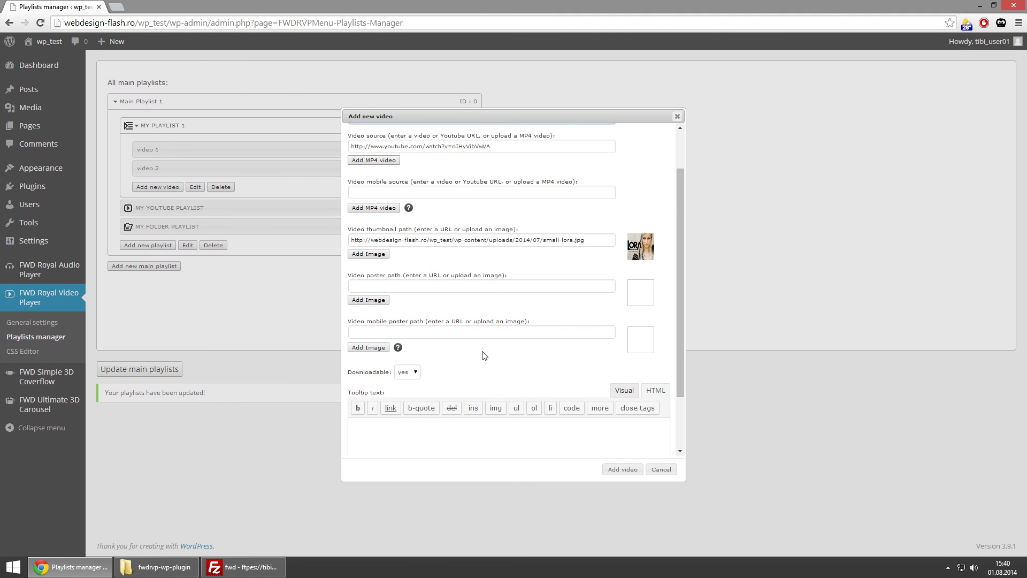
pyautogui.scroll(-2, 484, 355)
pyautogui.click(500, 382)
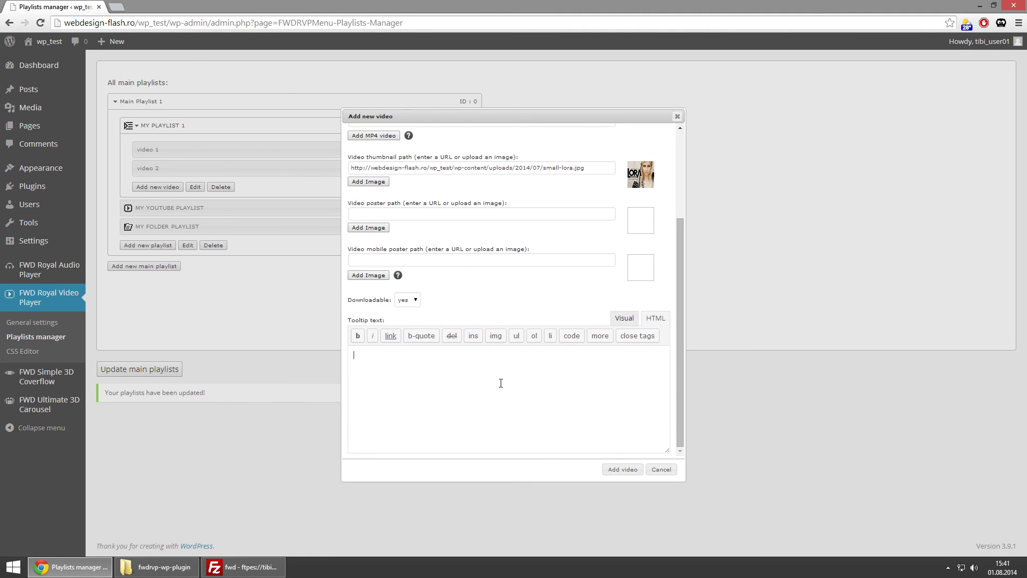
pyautogui.hotkey('ctrl', 'v')
pyautogui.click(623, 469)
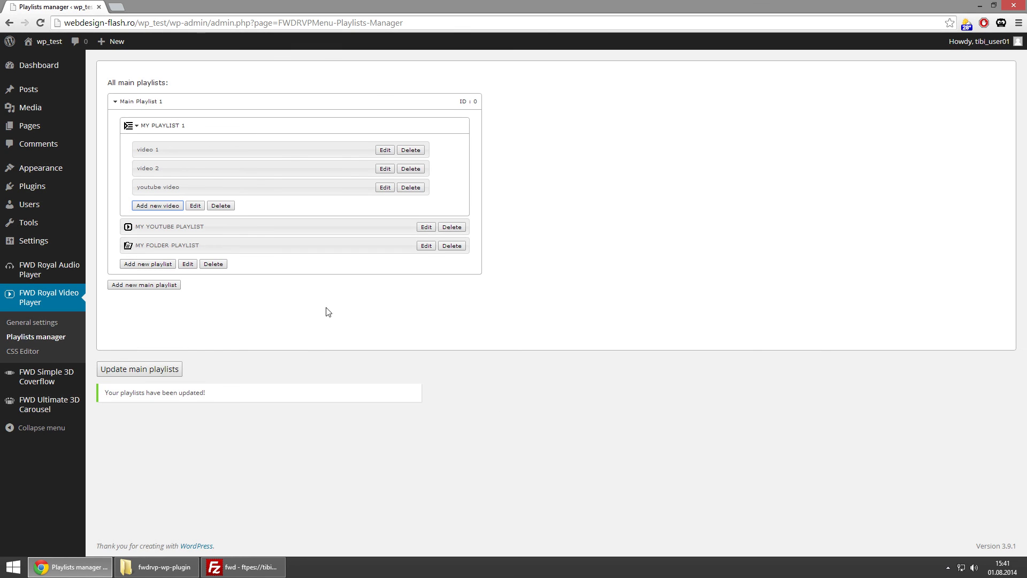
# Save the main playlists and expand Main Playlist 1 and MY PLAYLIST 1 to show their videos
pyautogui.click(144, 368)
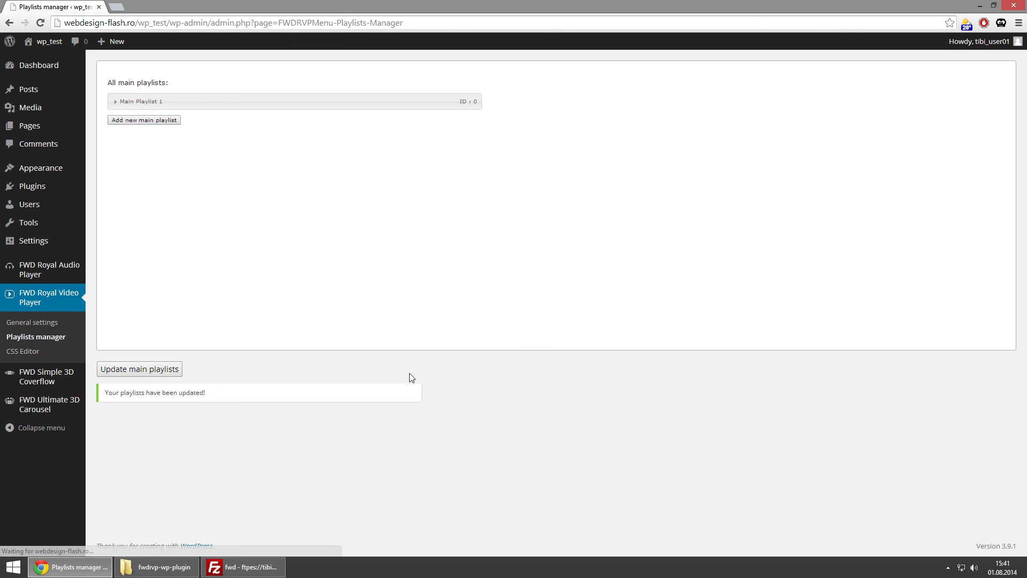
pyautogui.click(261, 105)
pyautogui.click(228, 131)
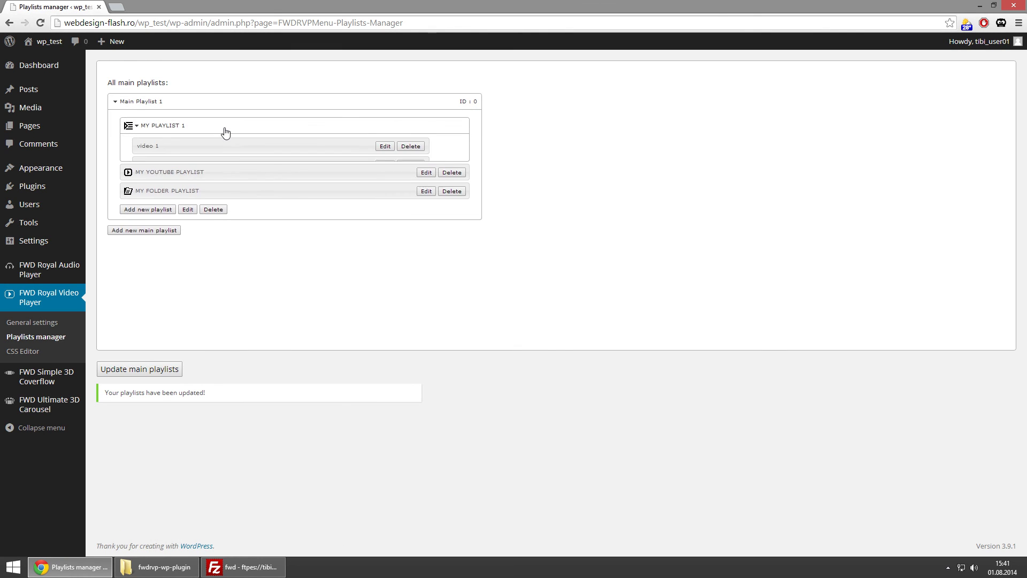
pyautogui.moveTo(207, 174); pyautogui.dragTo(224, 193)
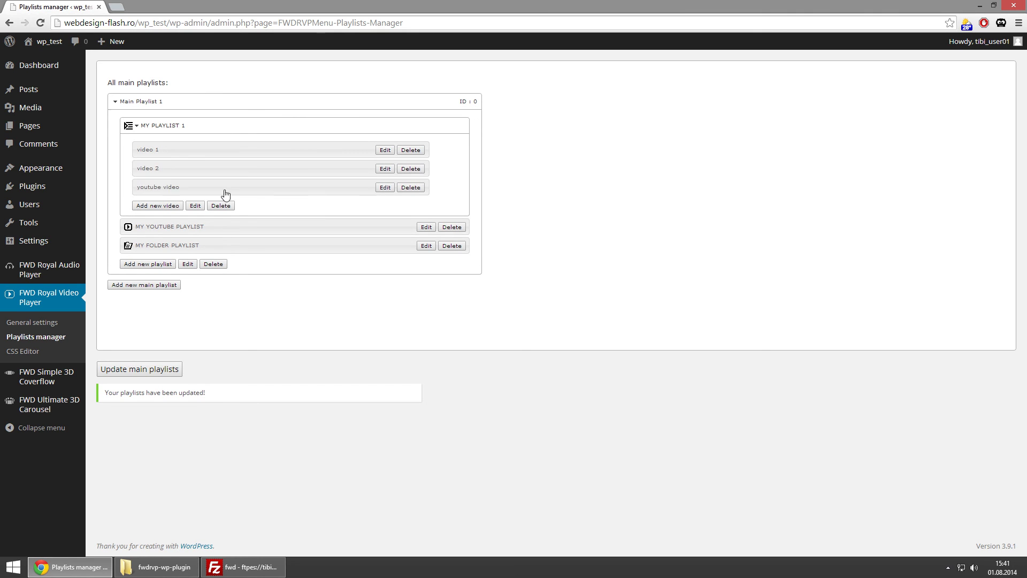
# Inspect video 2's edit dialog and video 1's delete confirmation, dismissing both without changes
pyautogui.click(386, 168)
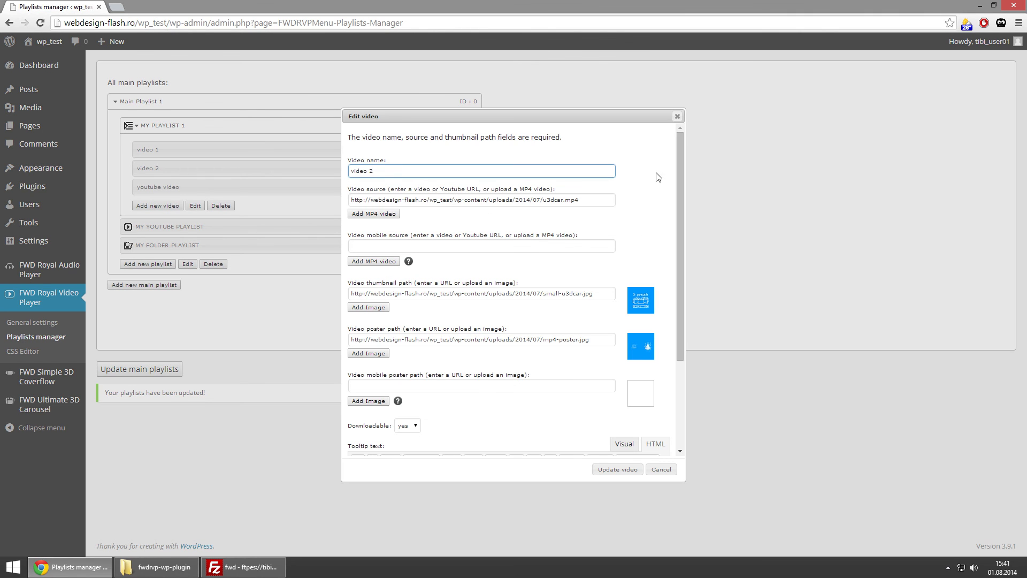
pyautogui.click(677, 116)
pyautogui.click(410, 149)
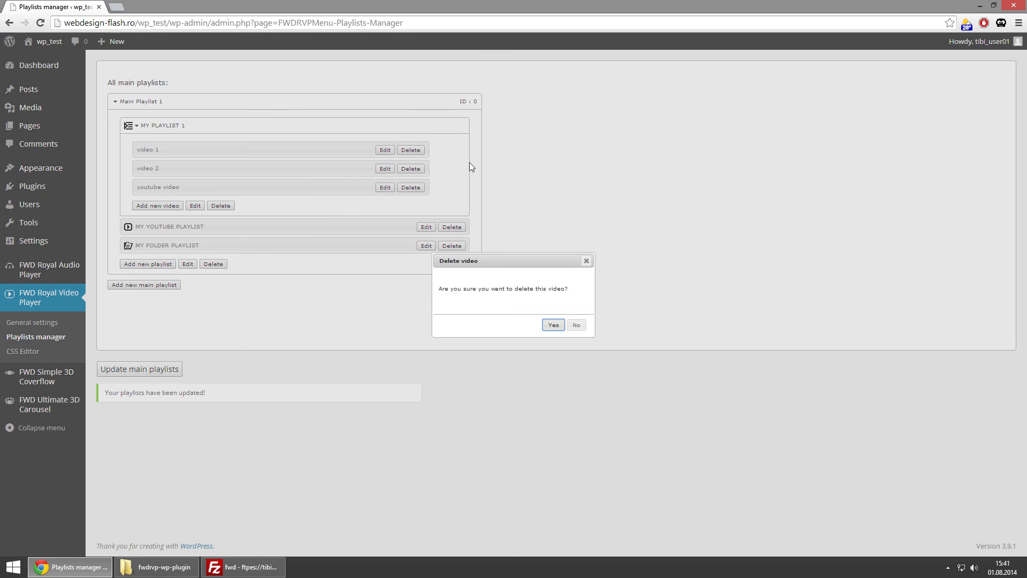
pyautogui.click(586, 260)
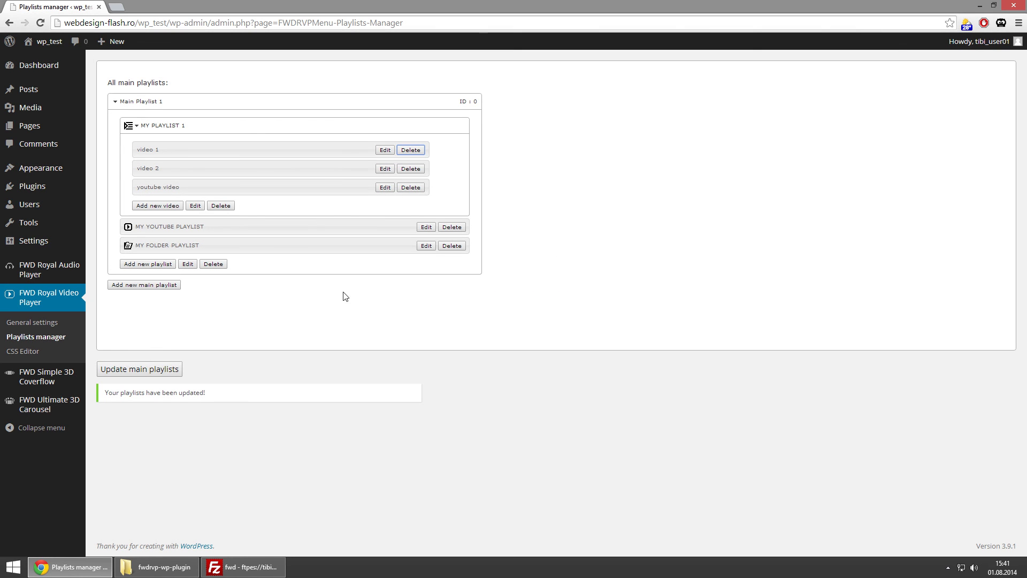
# Append a .newClass rule with color:#FFFFFF to the end of the video player's CSS file and save the file
pyautogui.click(22, 351)
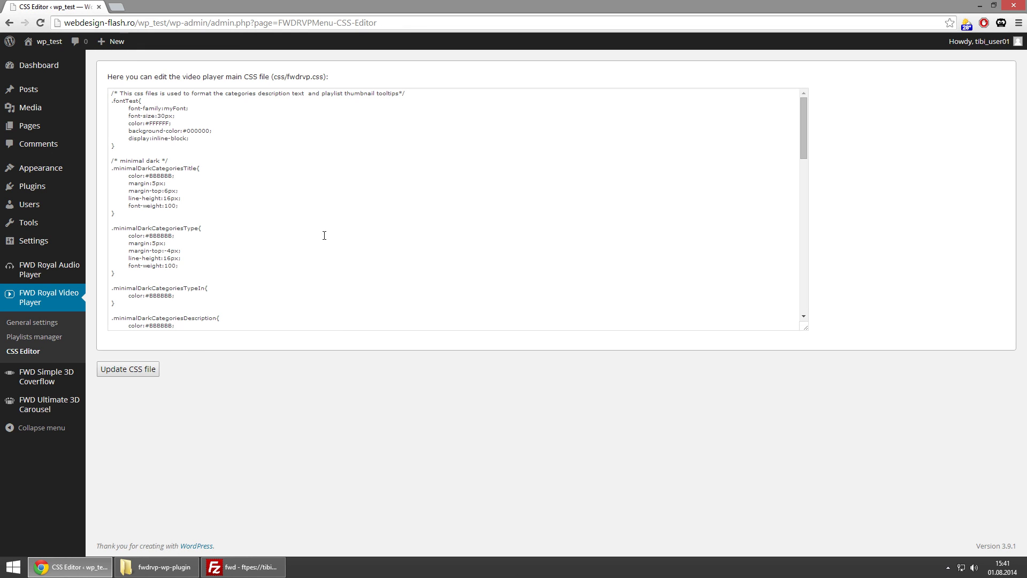
pyautogui.click(378, 171)
pyautogui.scroll(-12, 395, 182)
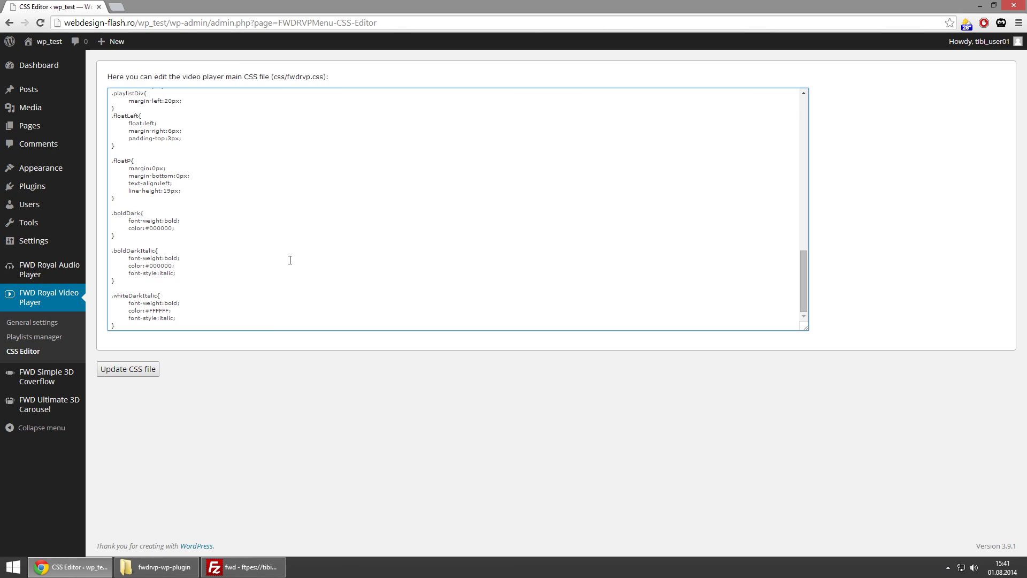
pyautogui.press('Return')
pyautogui.press('Return')
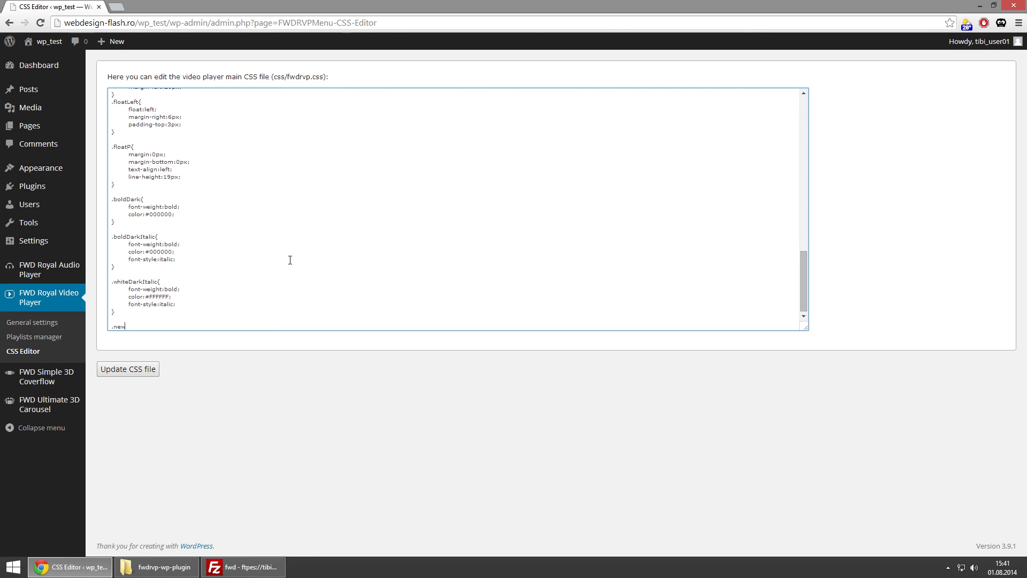
pyautogui.write('.newClass{')
pyautogui.press('Return')
pyautogui.press('Return')
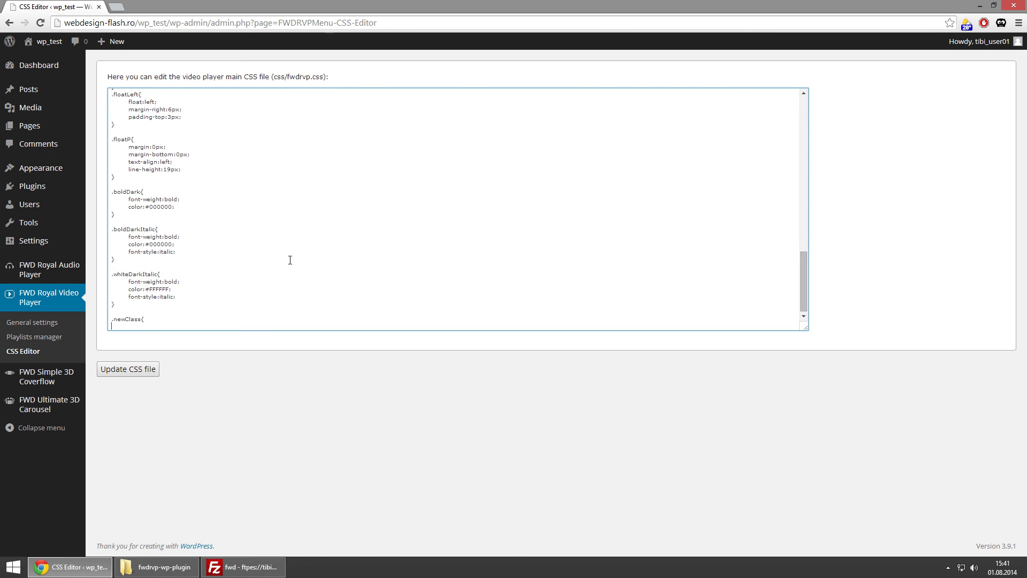
pyautogui.write('}')
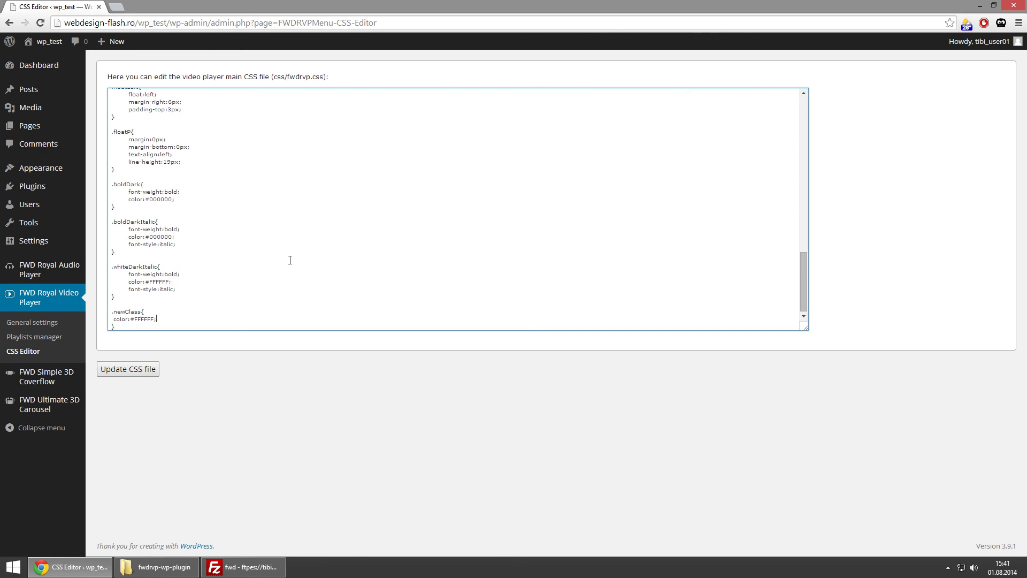
pyautogui.click(142, 369)
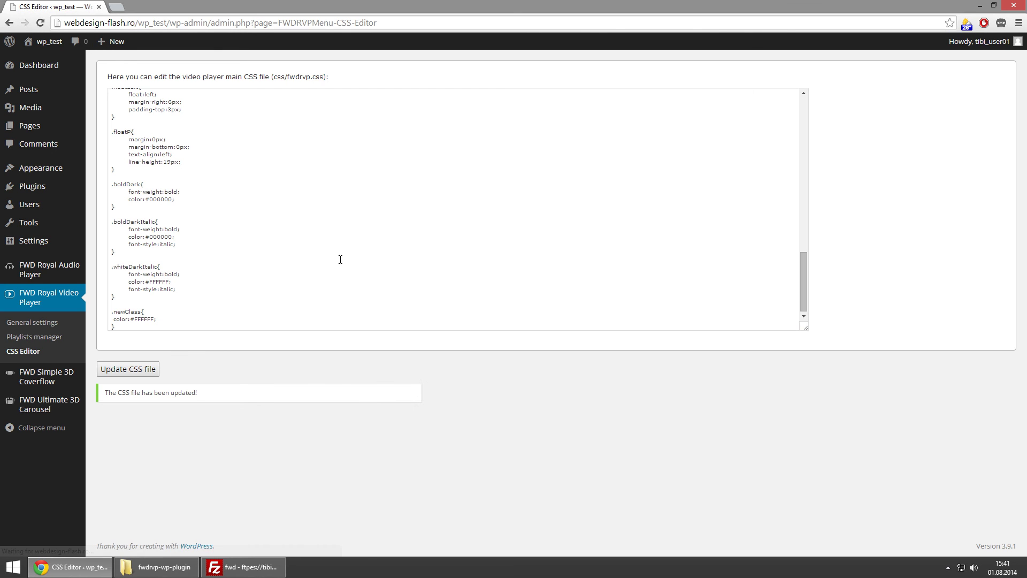
pyautogui.scroll(3, 257, 278)
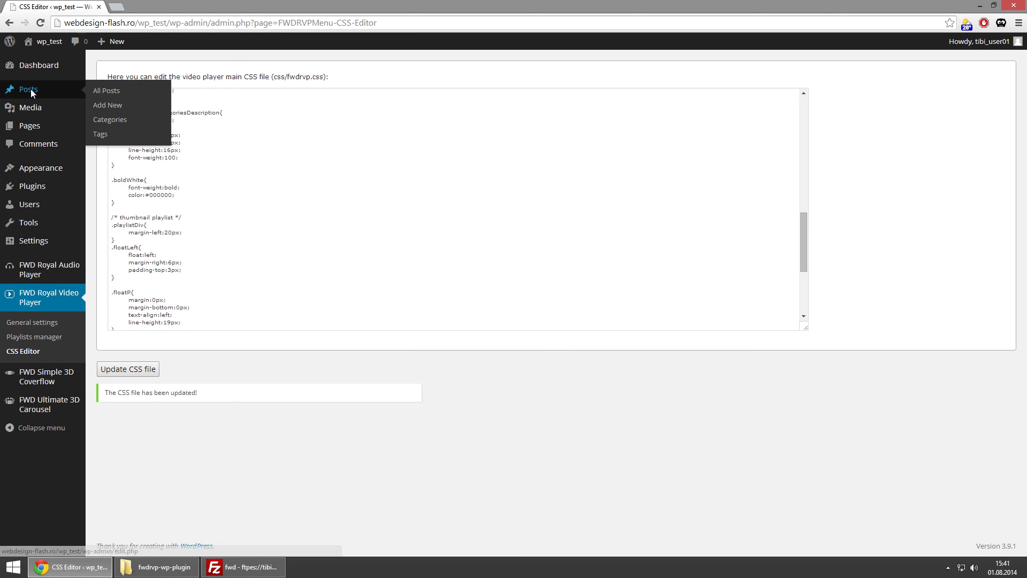
# Create a new post titled FWD Royal Video Player Demo with the text "This is the FWD Royal Video Player demo:"
pyautogui.click(31, 88)
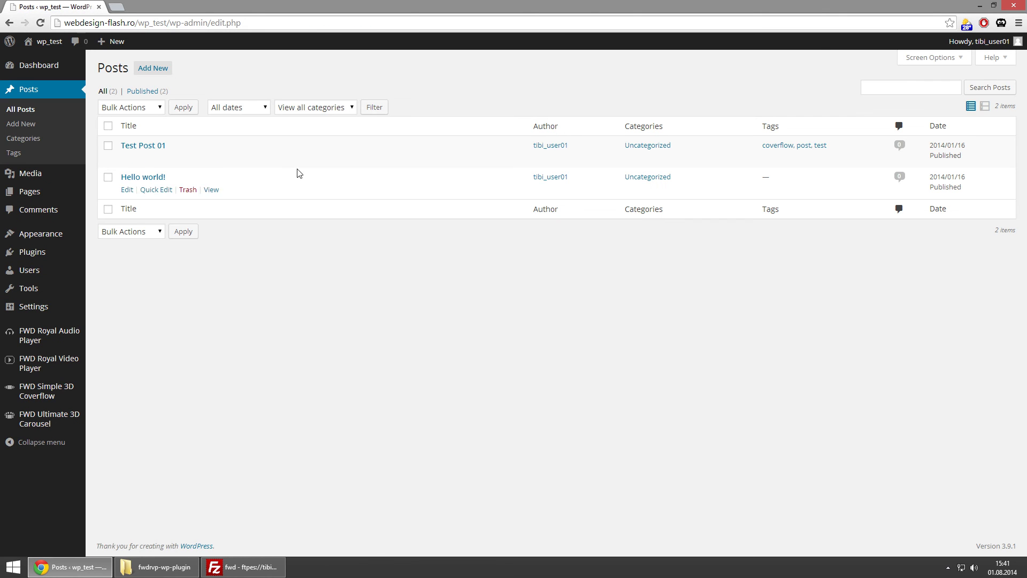
pyautogui.click(153, 68)
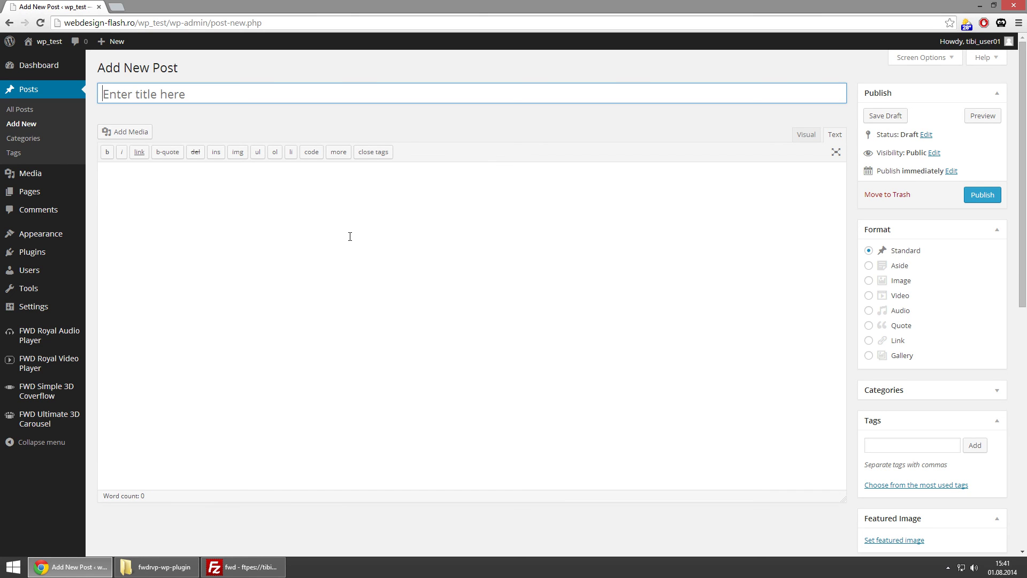
pyautogui.write('FWD Ro')
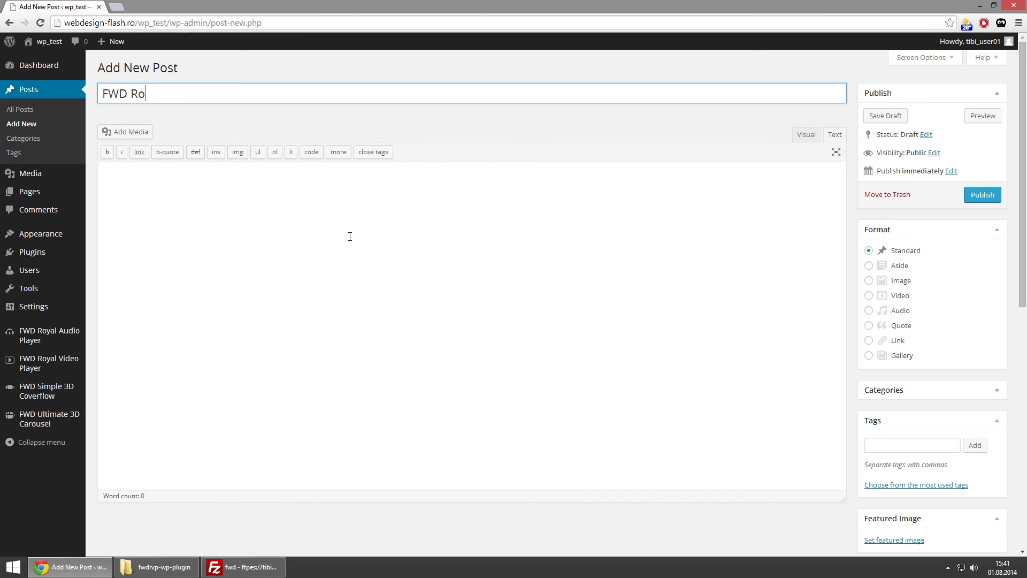
pyautogui.write('yal Video Player Demo')
pyautogui.click(353, 237)
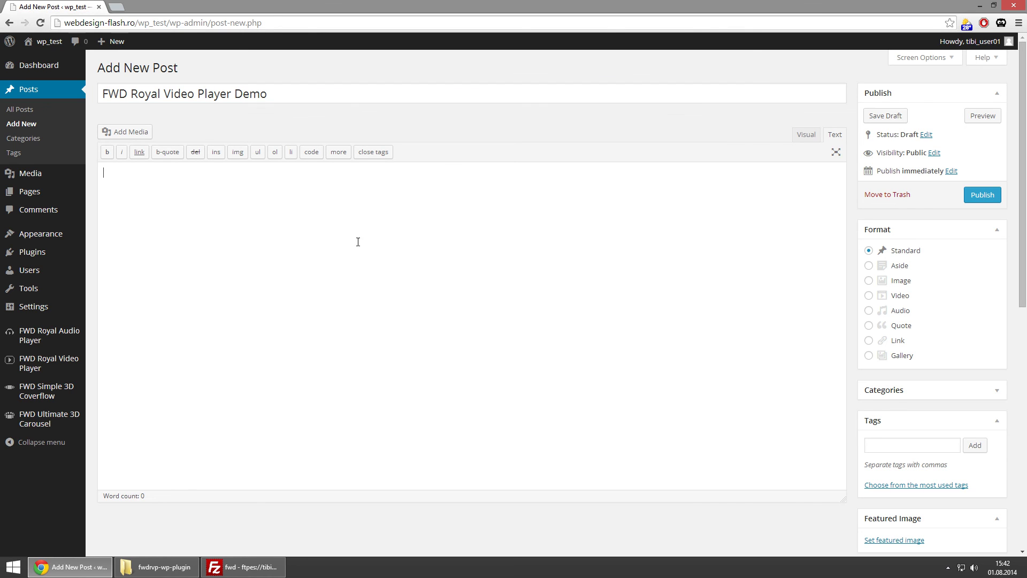
pyautogui.write('This is')
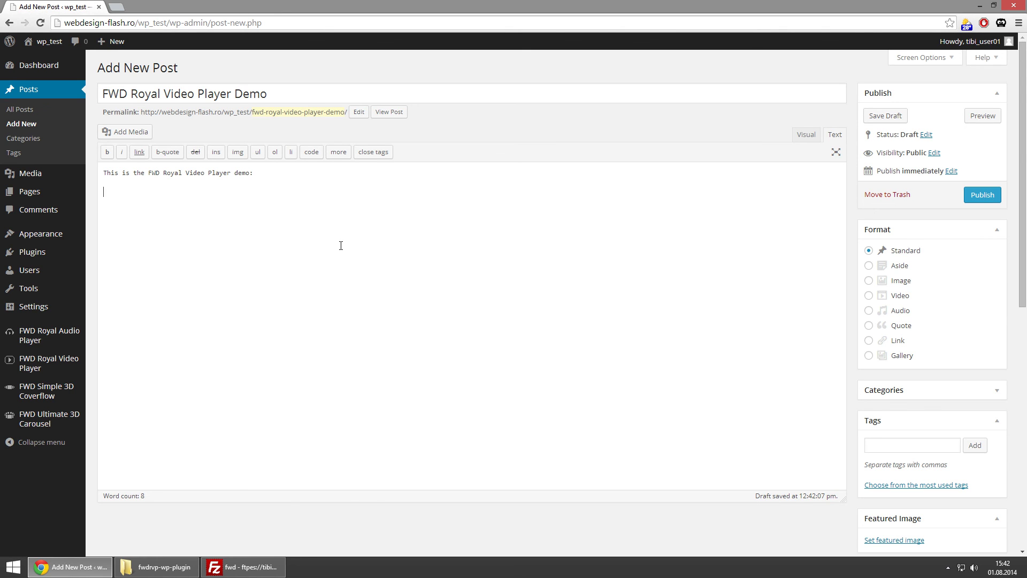
# Insert the FWDRVP shortcode for preset skin_minimal_dark and playlist Main Playlist 1 below the post's text
pyautogui.scroll(-5, 569, 278)
pyautogui.scroll(-2, 706, 330)
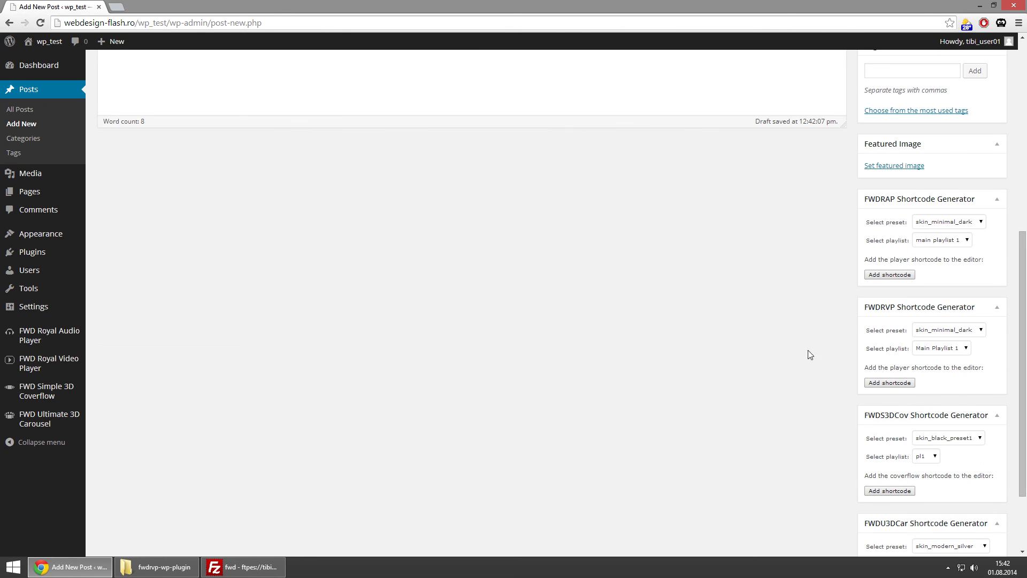
pyautogui.click(964, 333)
pyautogui.click(955, 341)
pyautogui.click(950, 349)
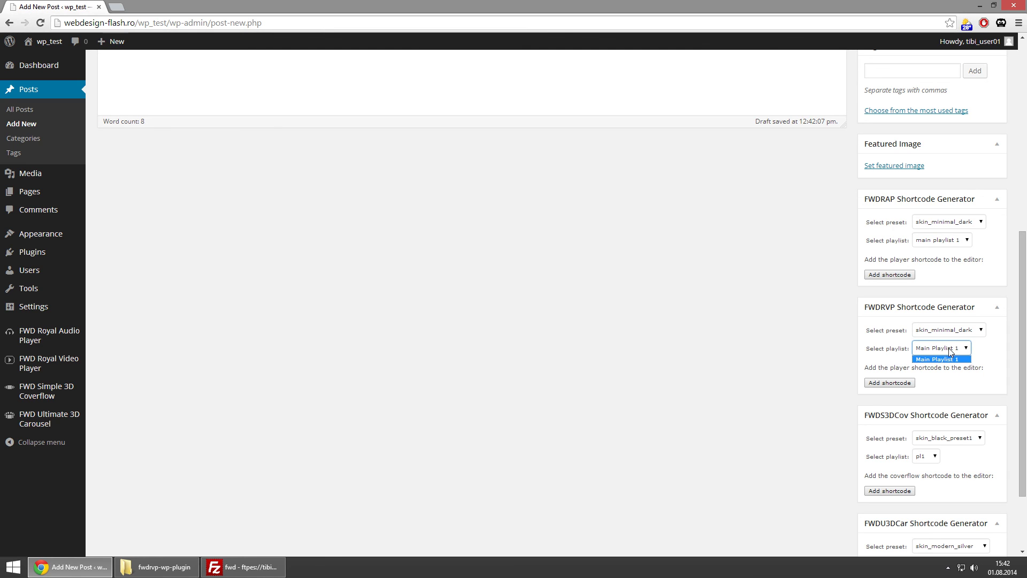
pyautogui.click(949, 359)
pyautogui.click(890, 382)
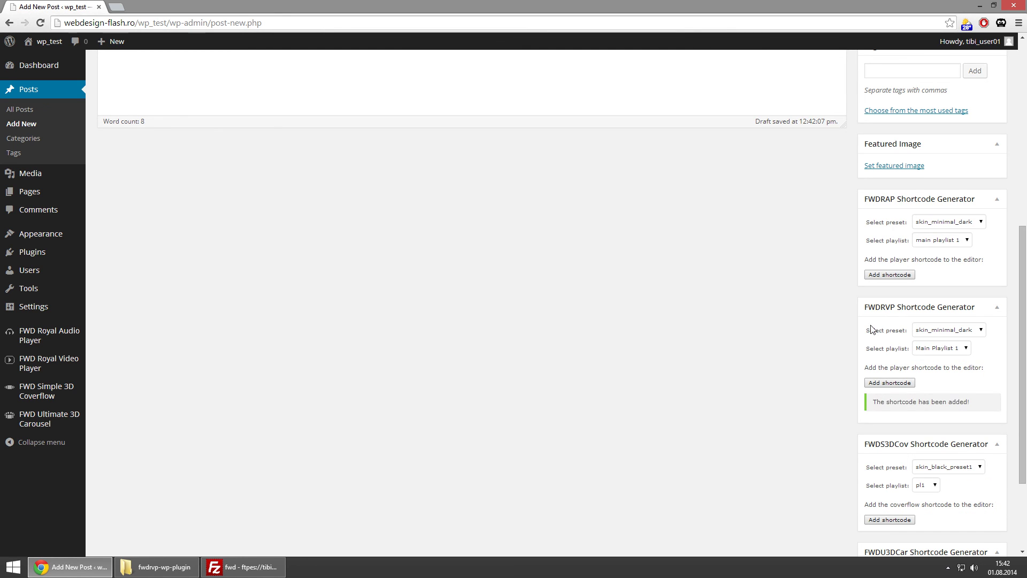
pyautogui.scroll(7, 704, 347)
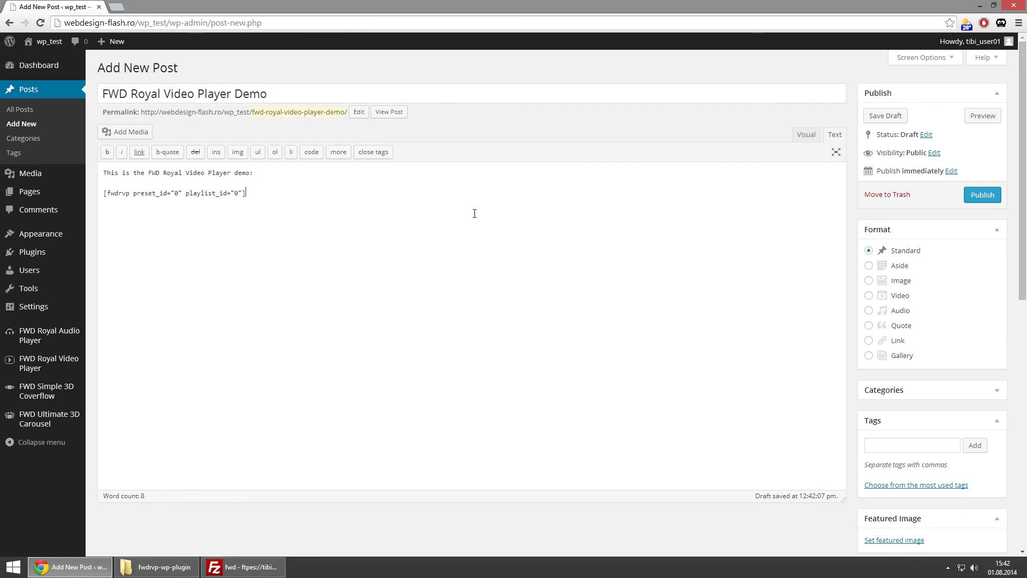
# Publish the demo post and view it in a new browser tab
pyautogui.click(981, 197)
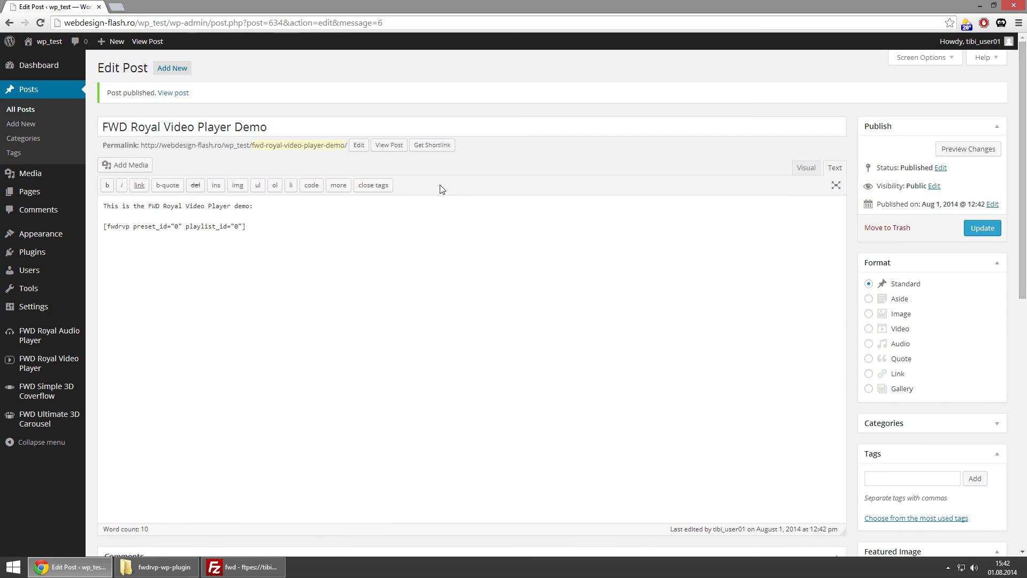
pyautogui.rightClick(389, 145)
pyautogui.click(428, 150)
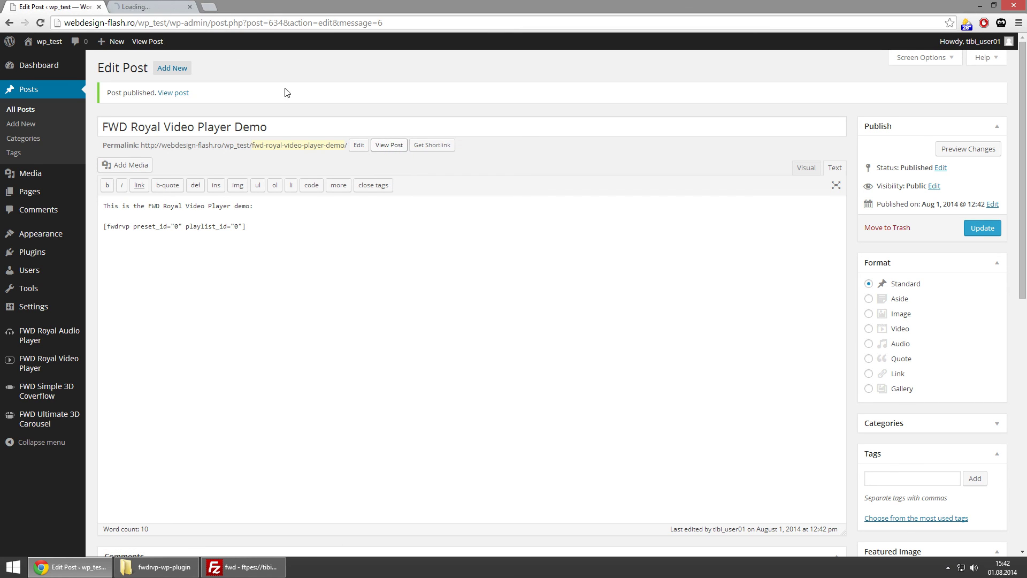
pyautogui.hotkey('ctrl', 'Tab')
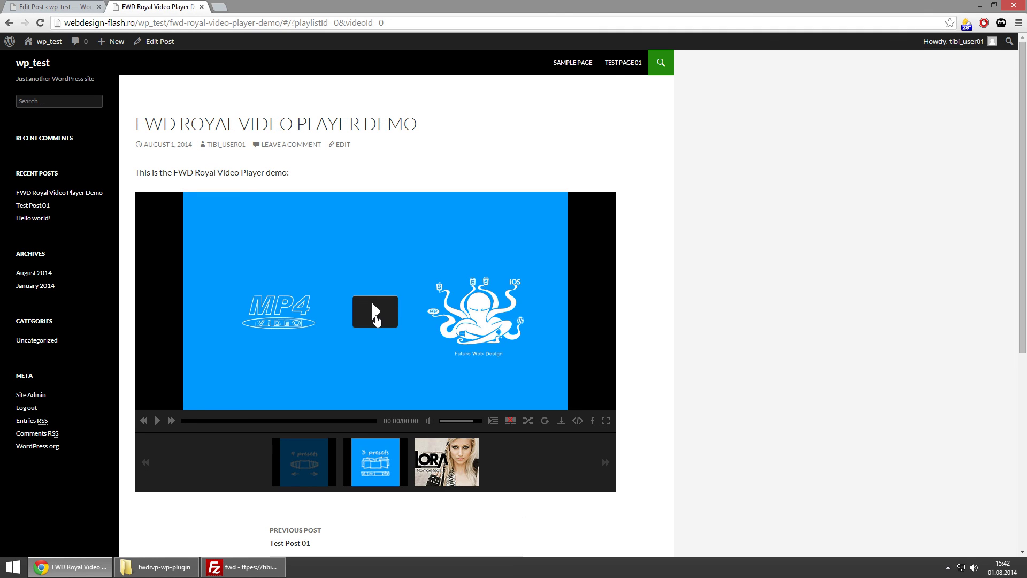
# Play the first and third videos in the post's player, and switch the player to My playlist 2
pyautogui.click(376, 320)
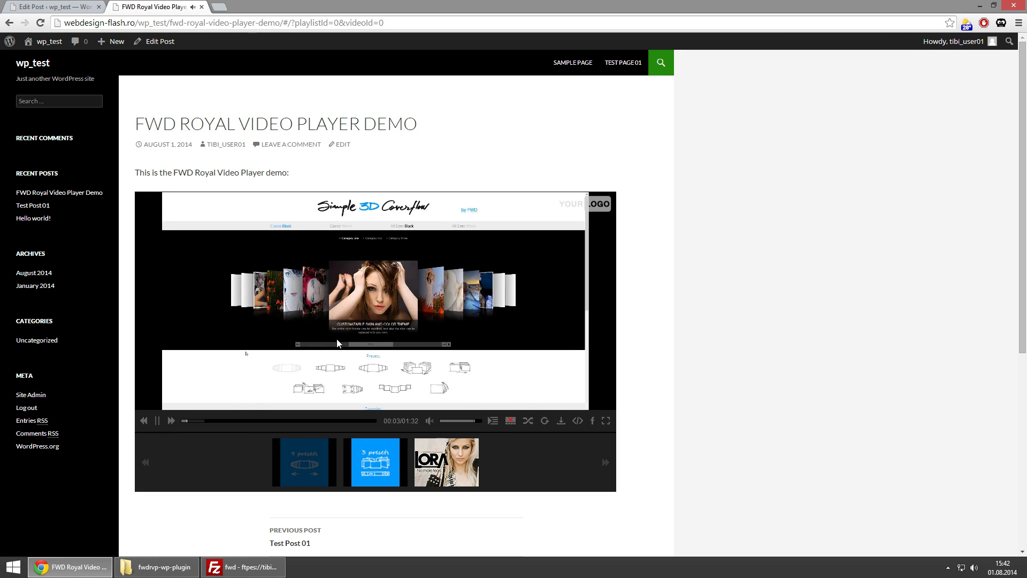
pyautogui.click(435, 464)
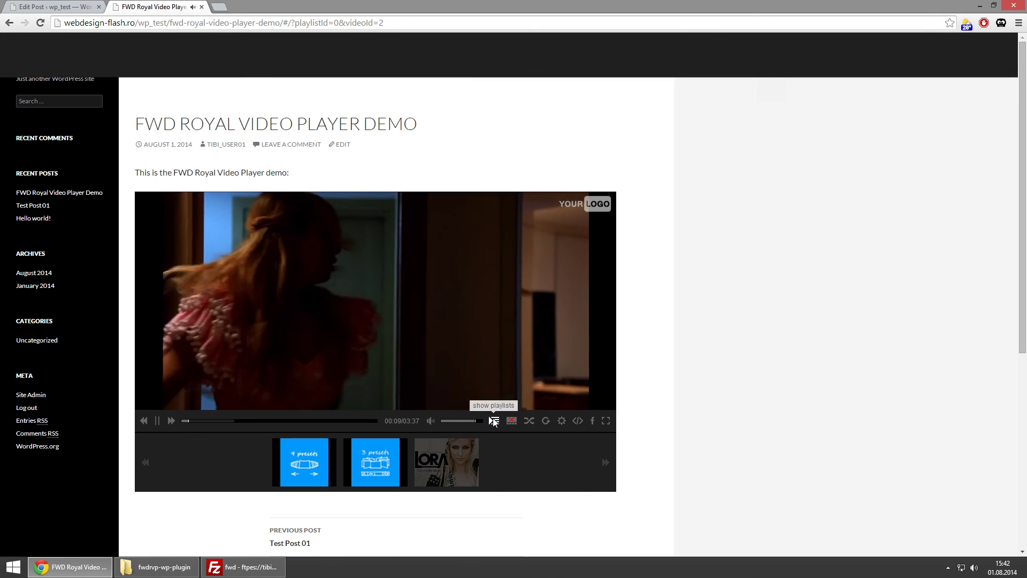
pyautogui.click(493, 421)
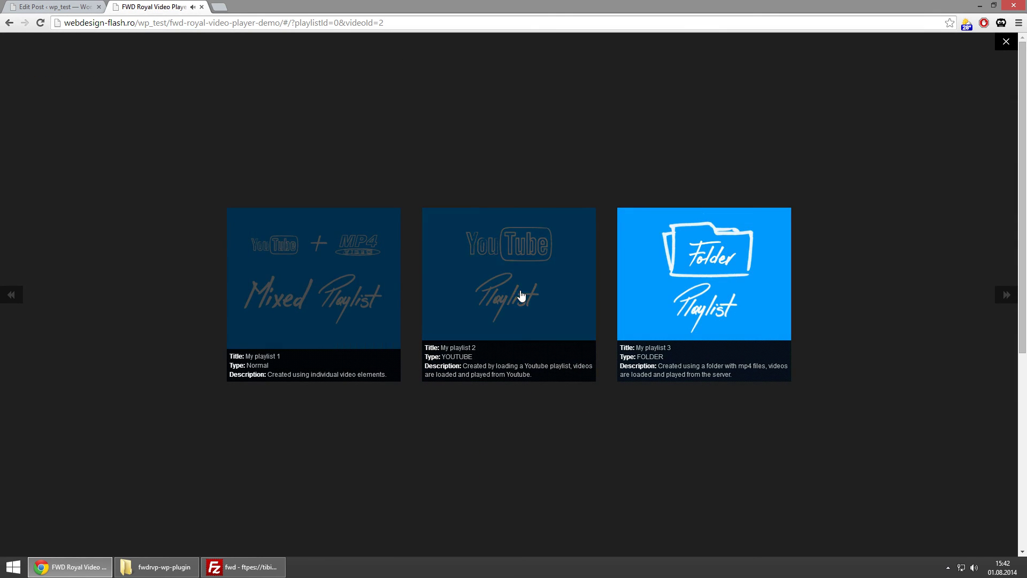
pyautogui.click(522, 295)
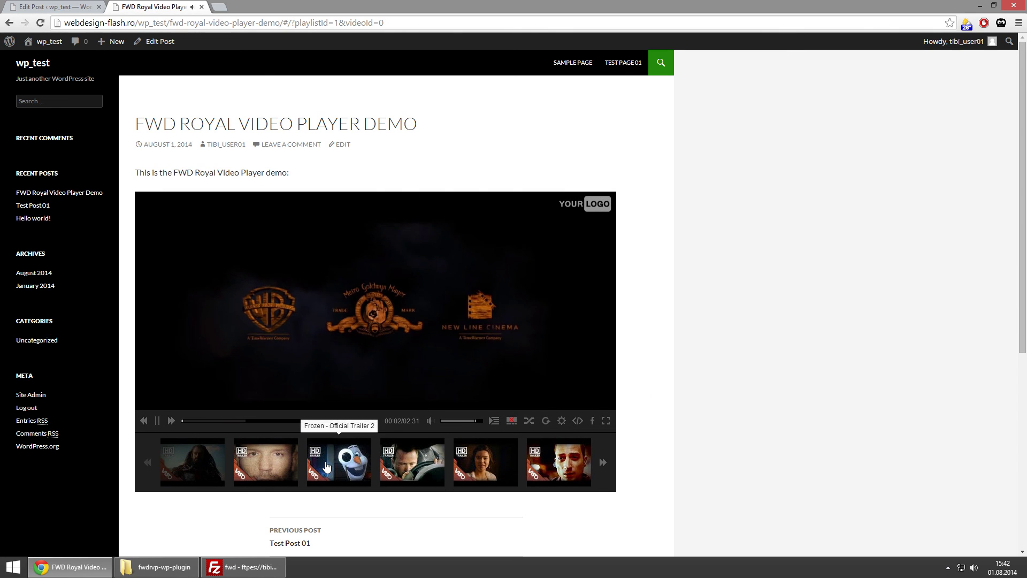
# Browse the YouTube playlist's thumbnails and try the player's full-screen view, returning to the normal page
pyautogui.click(604, 463)
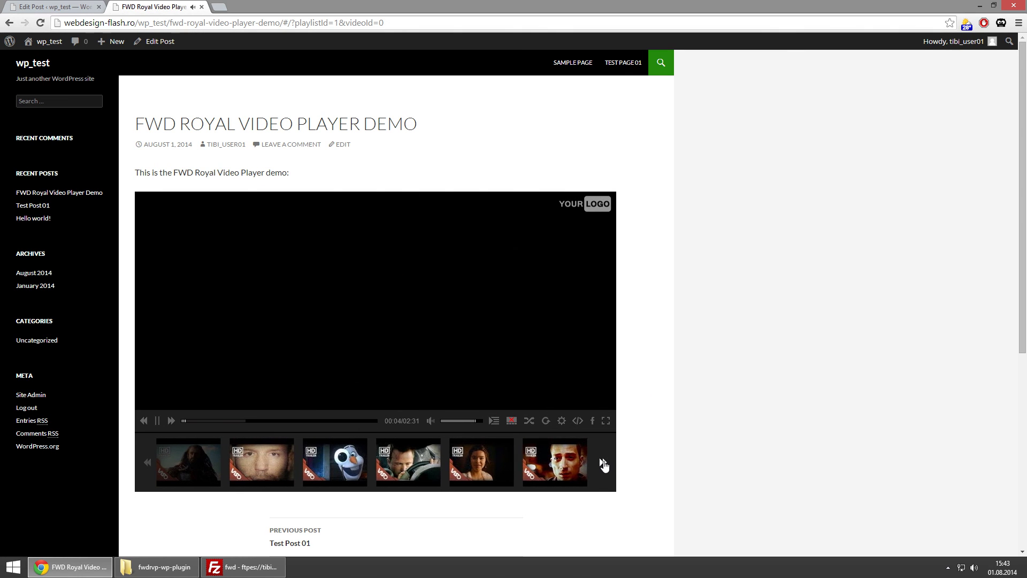
pyautogui.click(604, 463)
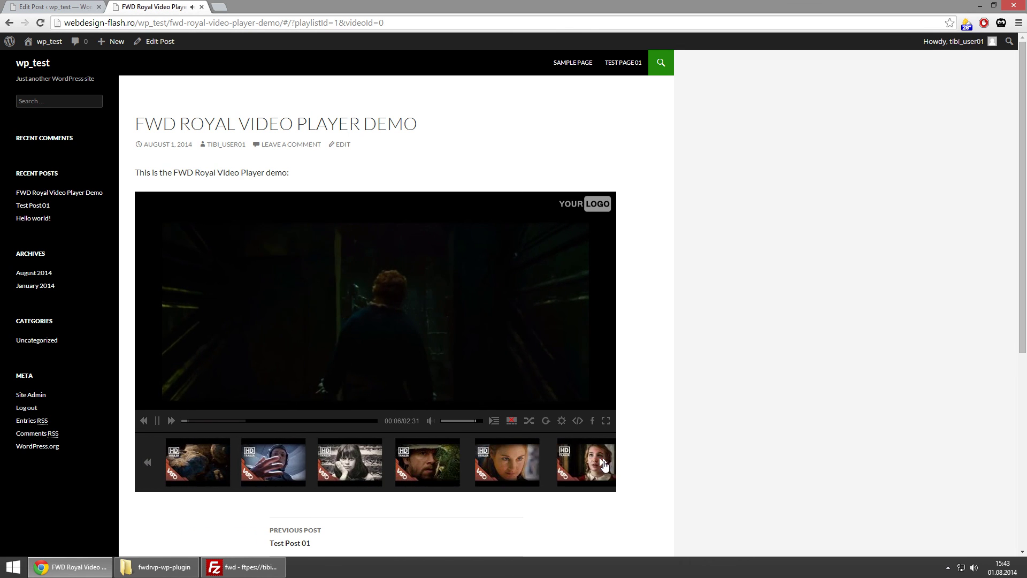
pyautogui.click(605, 422)
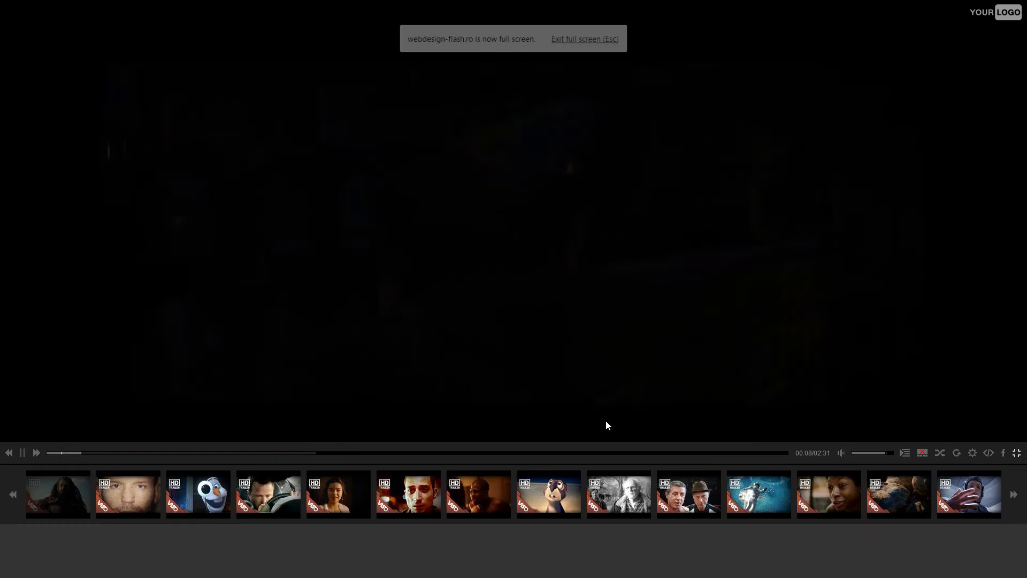
pyautogui.click(1017, 508)
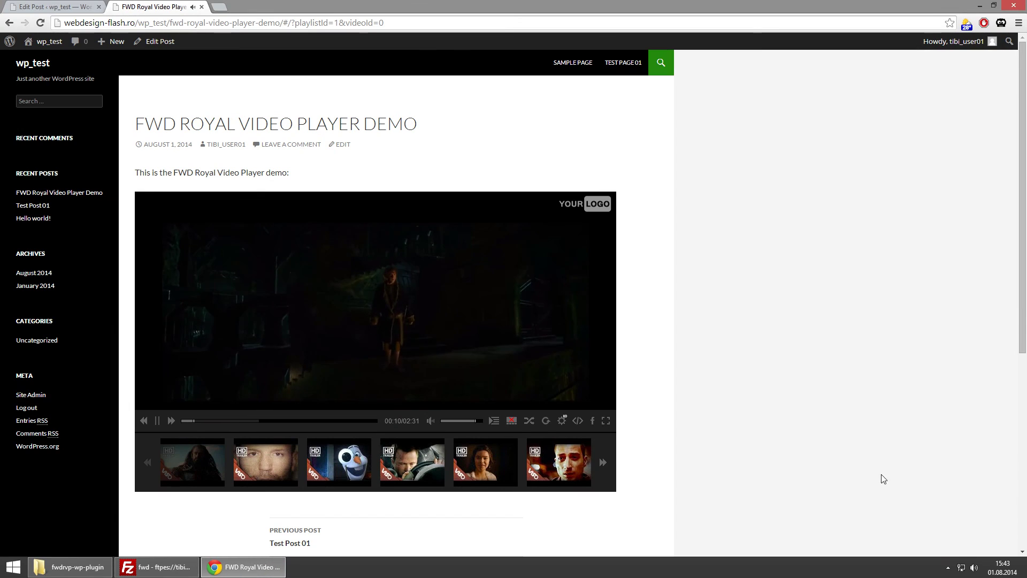
# Switch the player to My playlist 3 and hide its thumbnail strip, closing the demo post when done
pyautogui.click(493, 422)
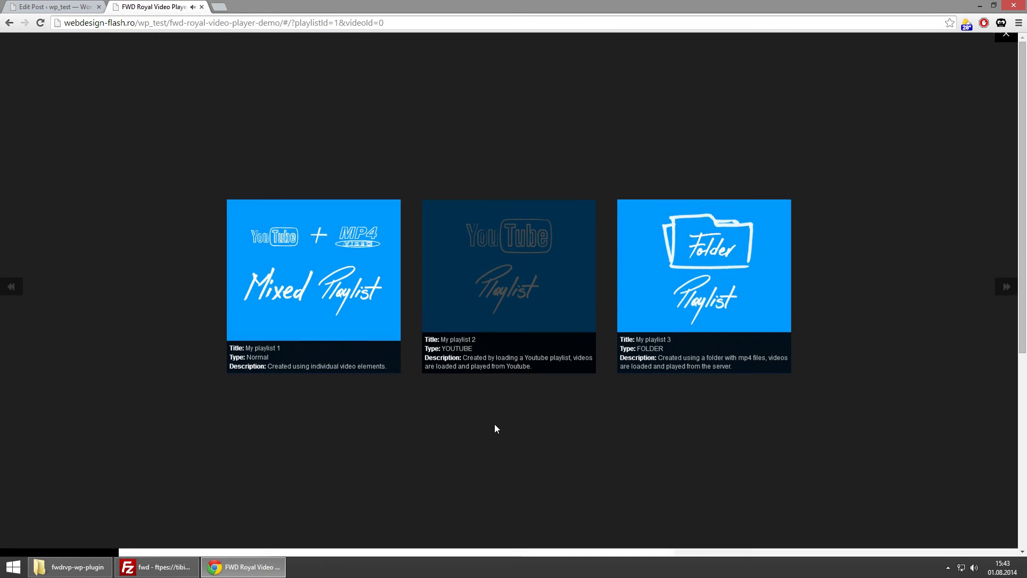
pyautogui.click(697, 281)
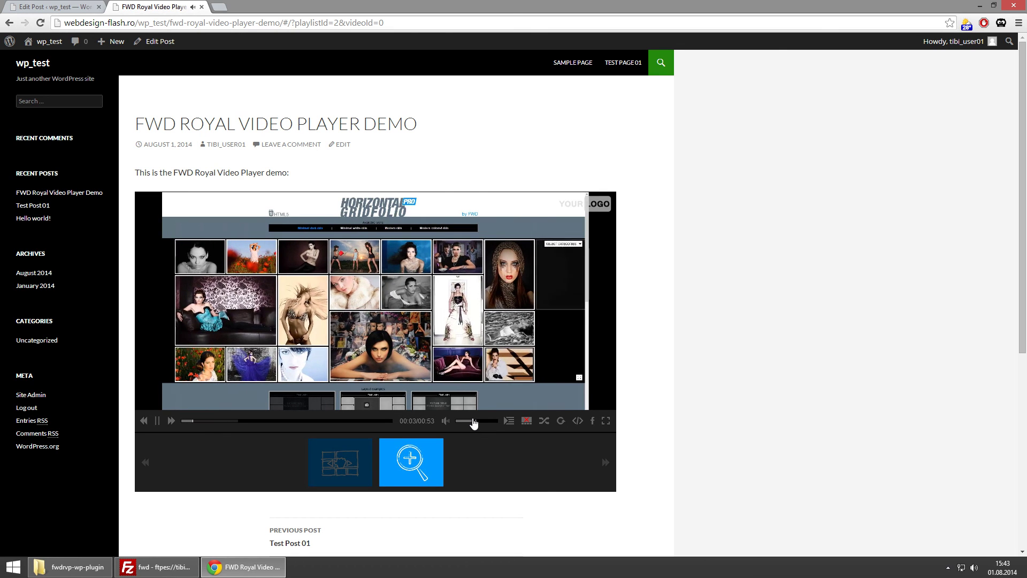
pyautogui.click(527, 421)
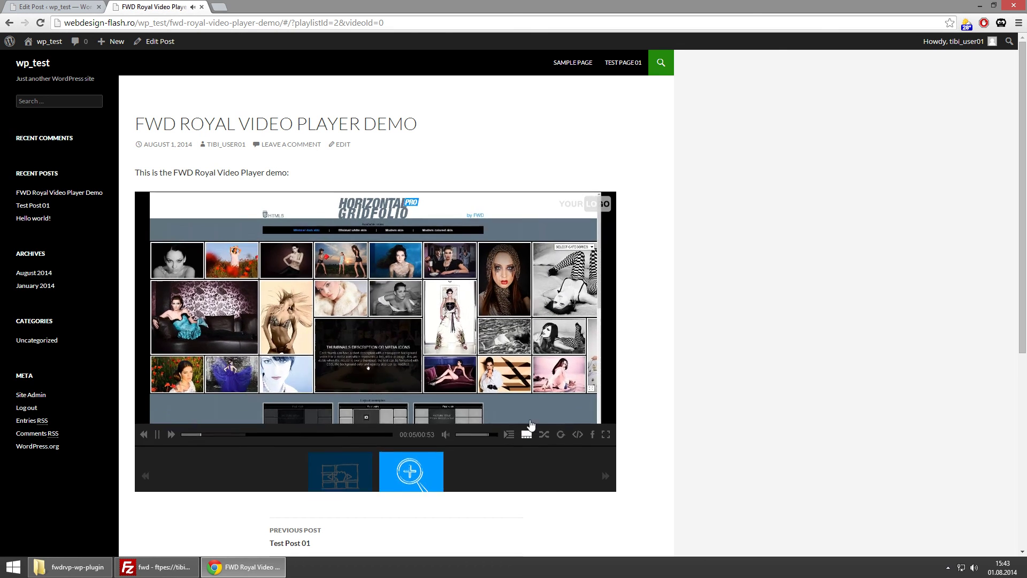
pyautogui.click(202, 6)
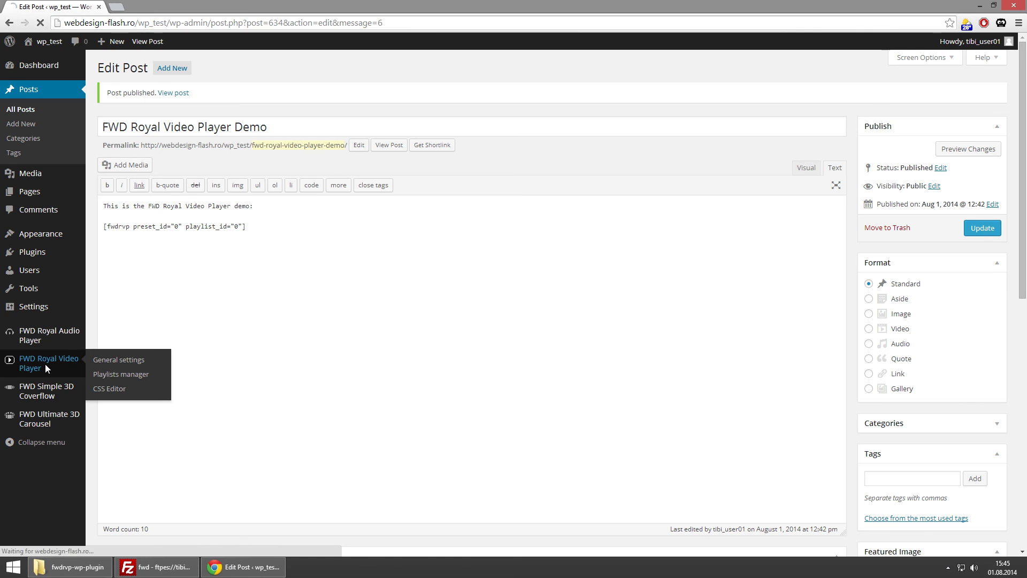
# Add a new video player preset named custom_preset based on skin_modern_white
pyautogui.click(49, 366)
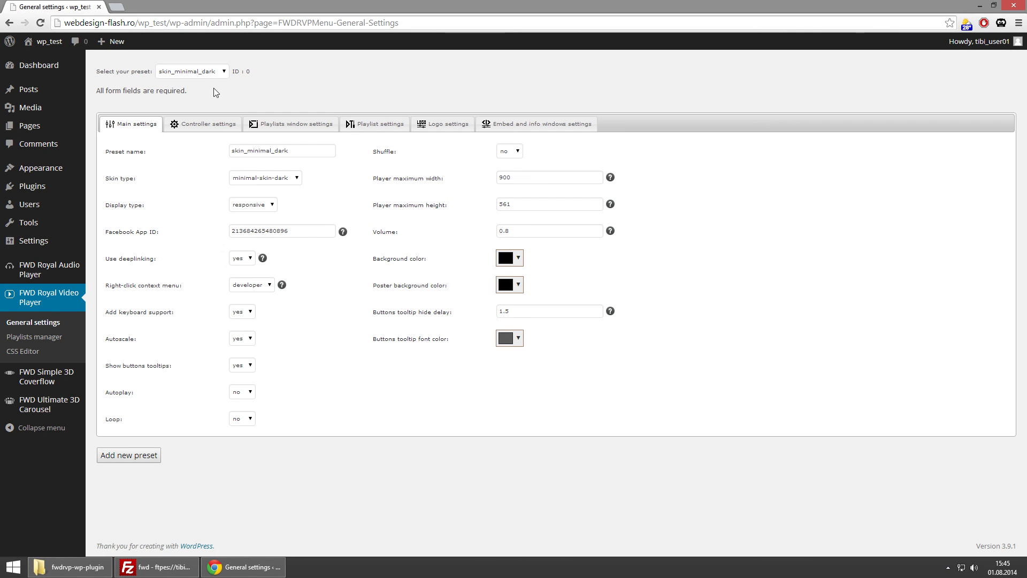
pyautogui.click(209, 72)
pyautogui.press('Escape')
pyautogui.moveTo(301, 153); pyautogui.dragTo(246, 148)
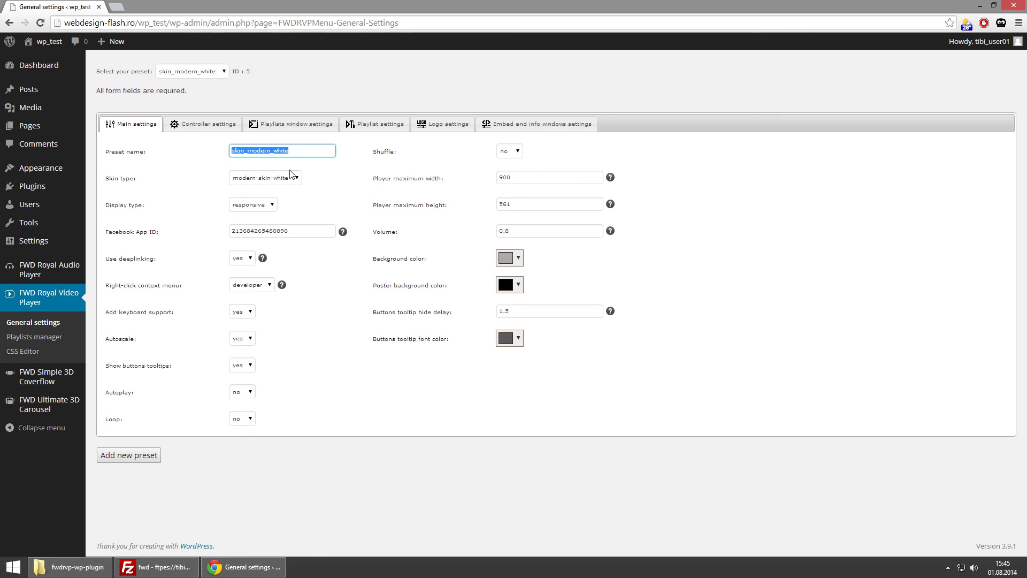
pyautogui.write('custom_preset')
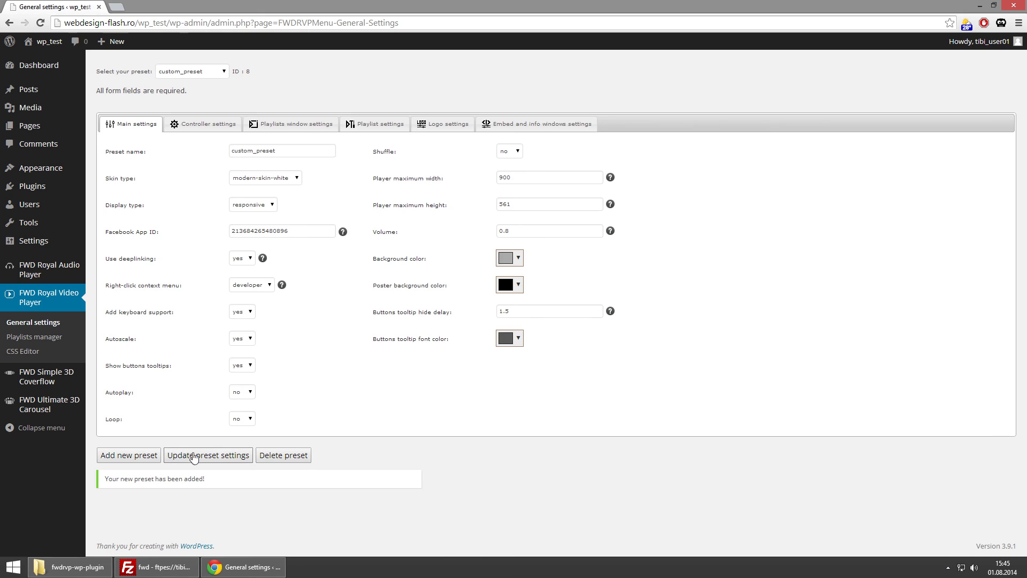
# Load the skin_minimal_white preset in the video player's general settings
pyautogui.click(200, 75)
pyautogui.click(192, 110)
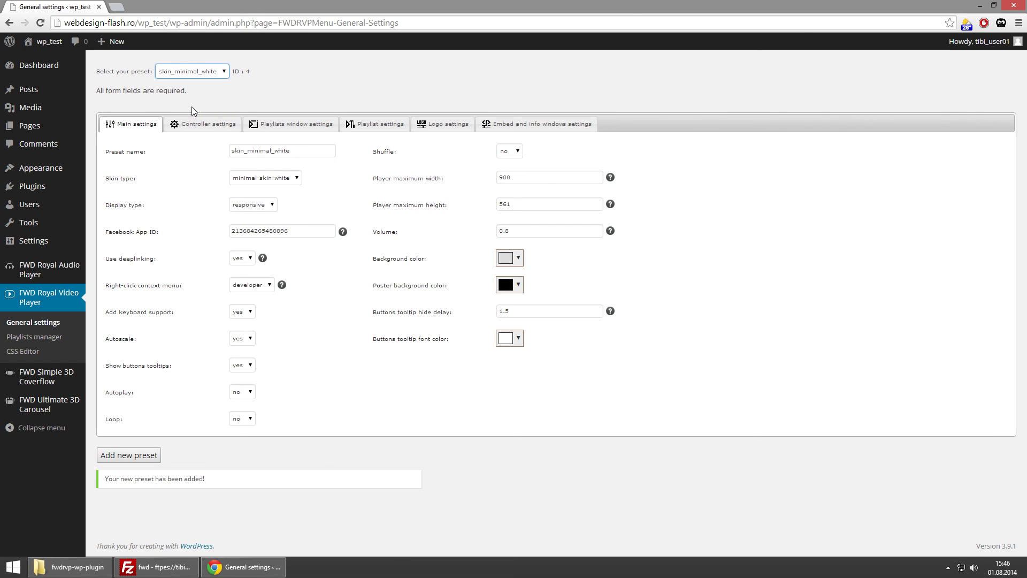
# Load custom_preset in the video player's general settings and set its display type to fullscreen
pyautogui.click(196, 75)
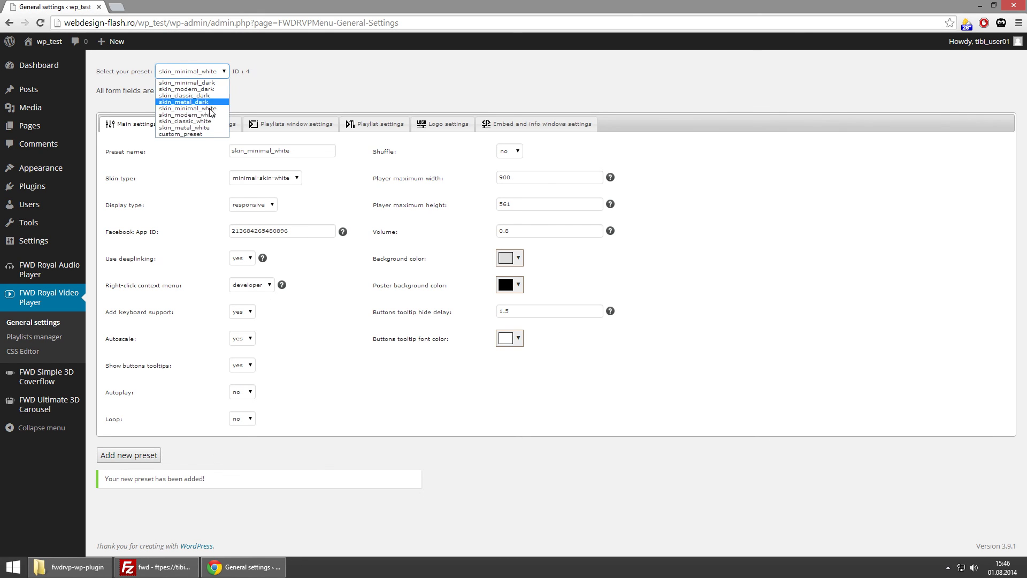
pyautogui.click(195, 134)
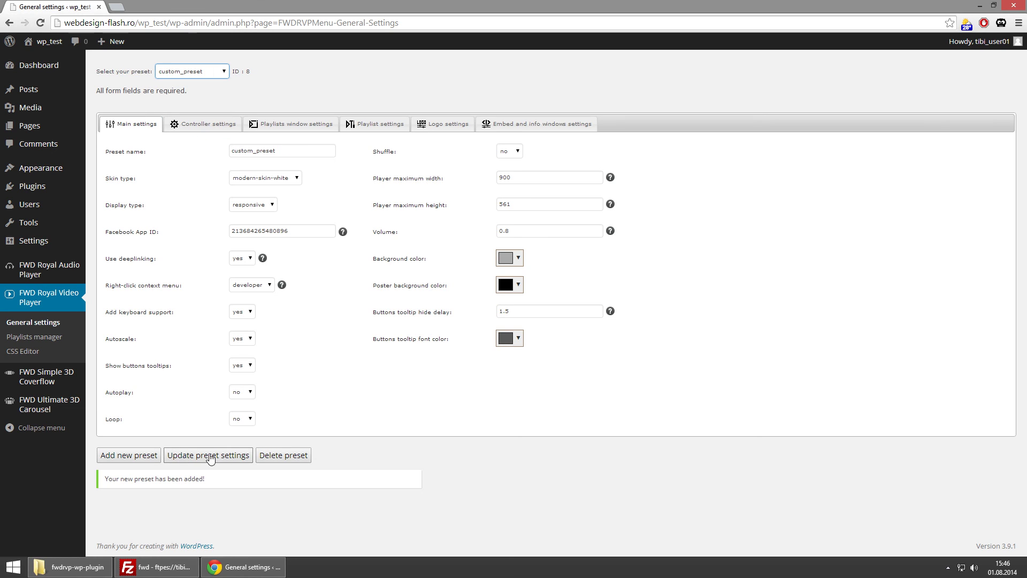
pyautogui.click(261, 204)
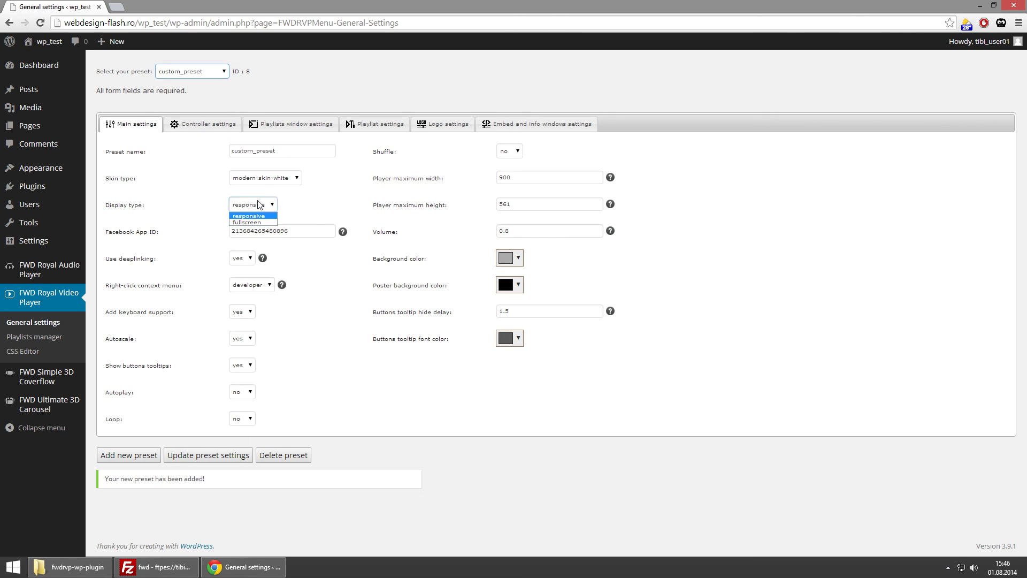
# Set custom_preset's option for showing the playlist button and playlist to no, and update the preset settings
pyautogui.click(381, 126)
pyautogui.click(243, 155)
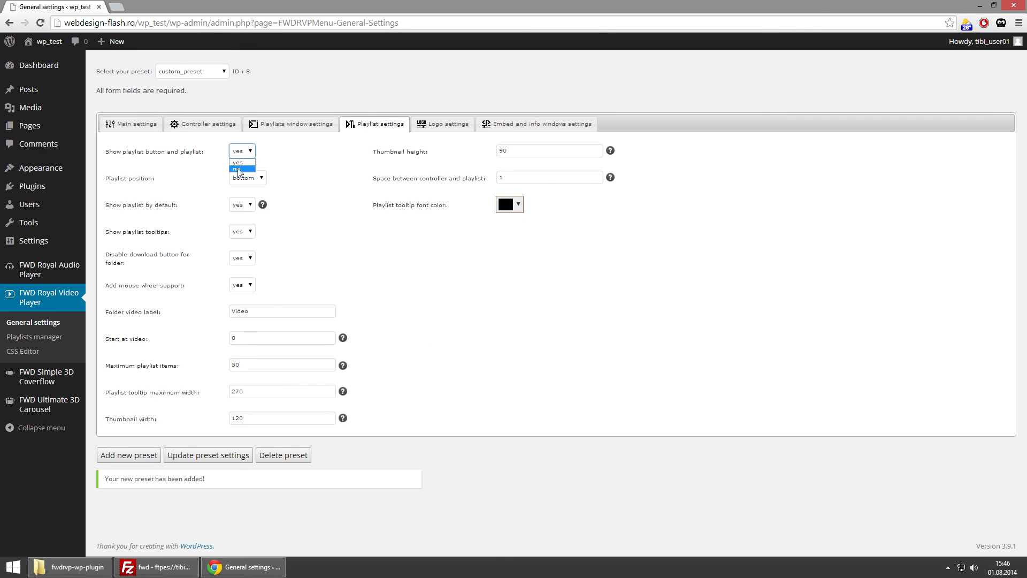
pyautogui.click(217, 457)
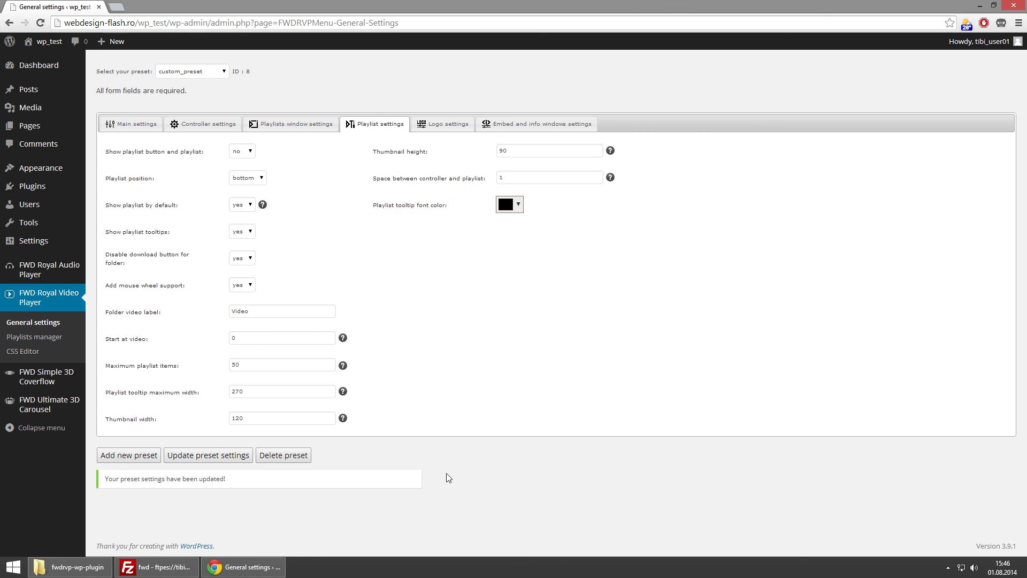
# Replace the shortcode in the FWD Royal Video Player Demo post with one for custom_preset and Main Playlist 1, and update the post
pyautogui.click(31, 92)
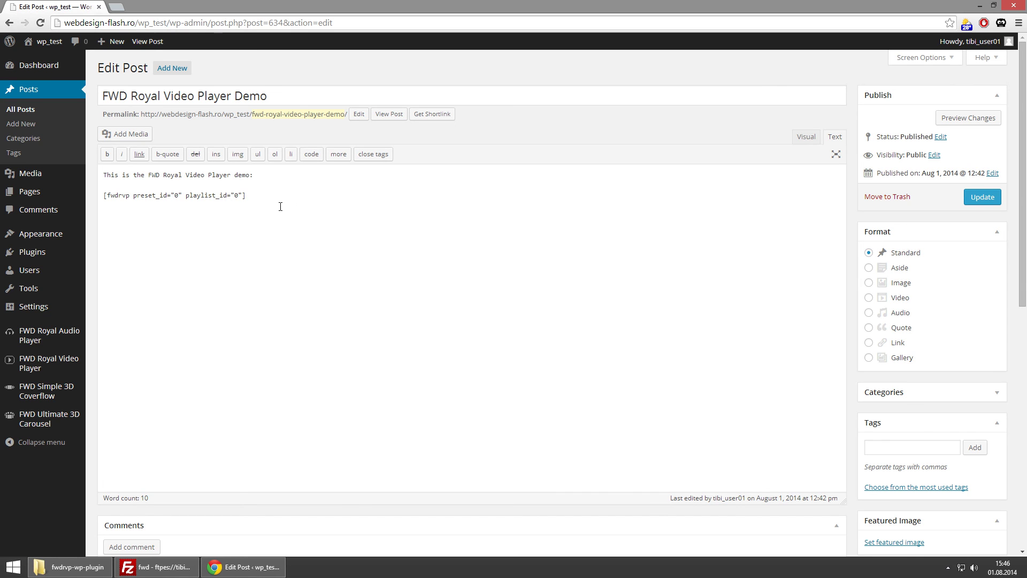
pyautogui.tripleClick(218, 195)
pyautogui.press('BackSpace')
pyautogui.scroll(-7, 856, 384)
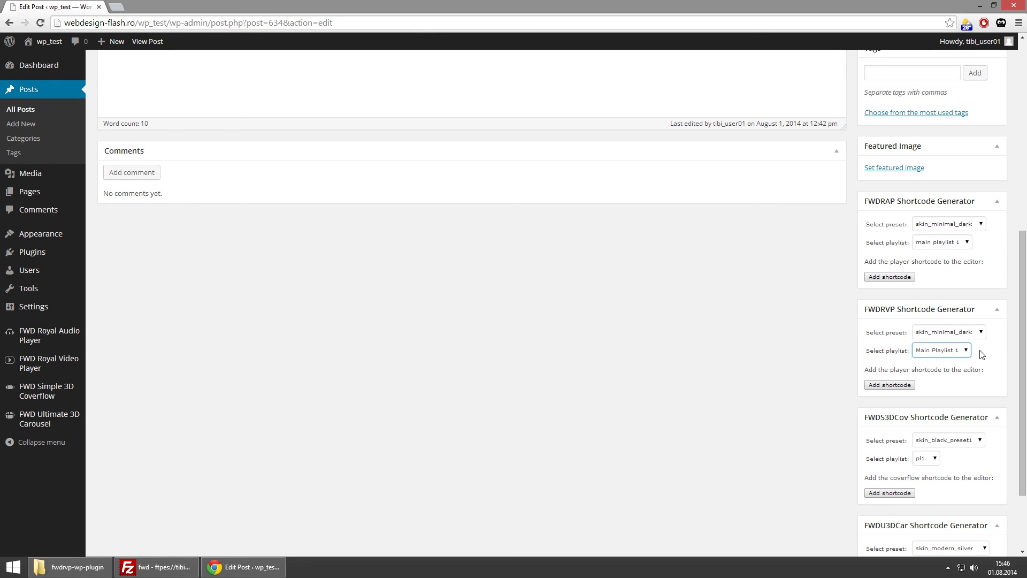
pyautogui.click(974, 332)
pyautogui.click(958, 394)
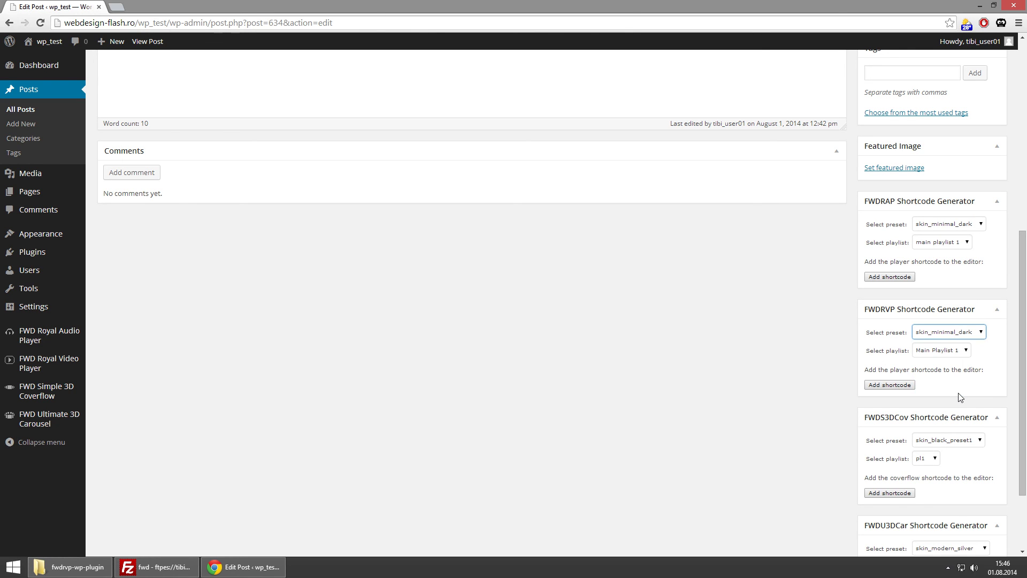
pyautogui.click(890, 385)
pyautogui.scroll(7, 716, 339)
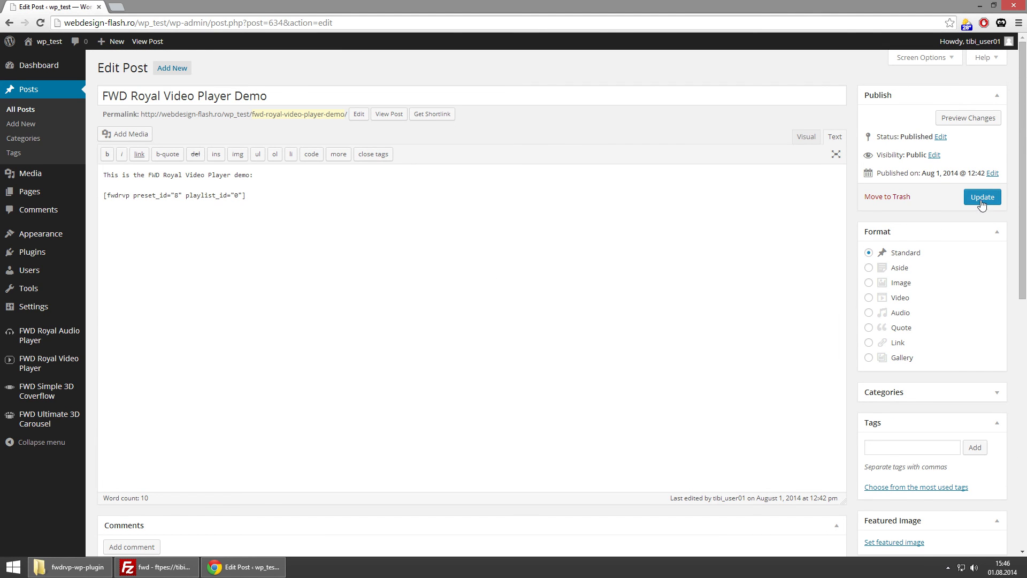
pyautogui.click(981, 197)
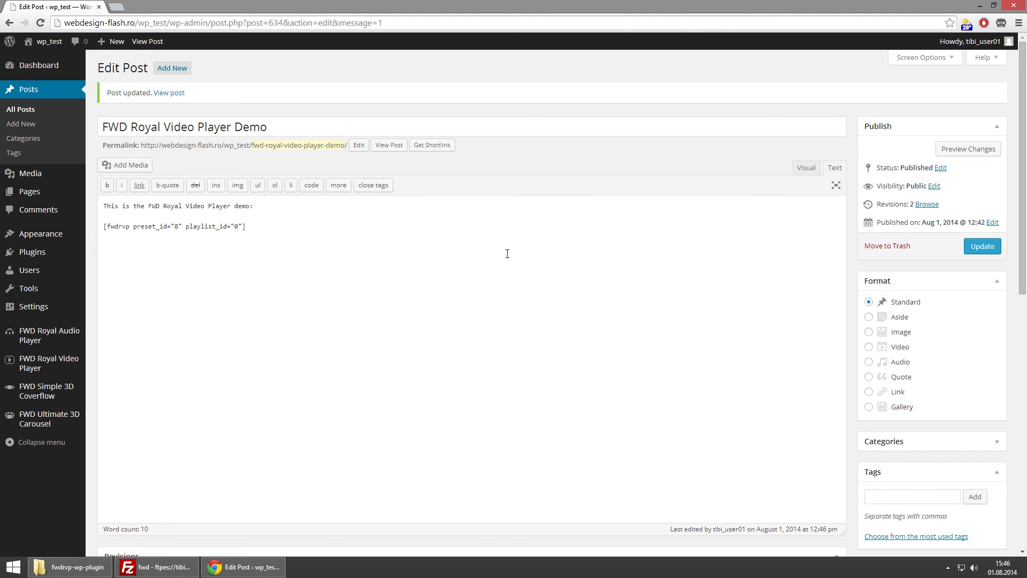
# View the updated demo post, try playing, seeking and pausing the first video, and check the playlists window before closing it
pyautogui.click(395, 146)
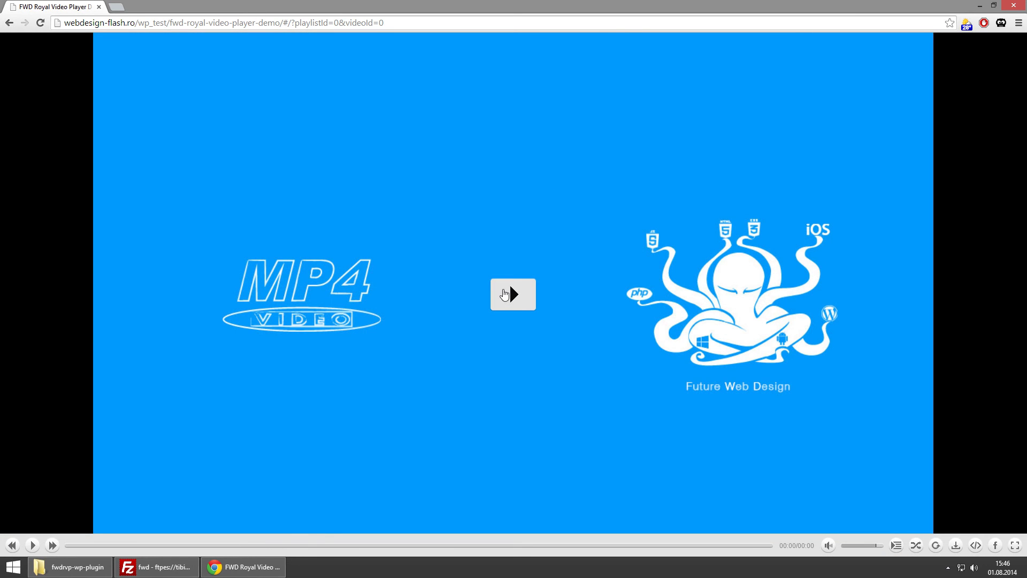
pyautogui.click(503, 293)
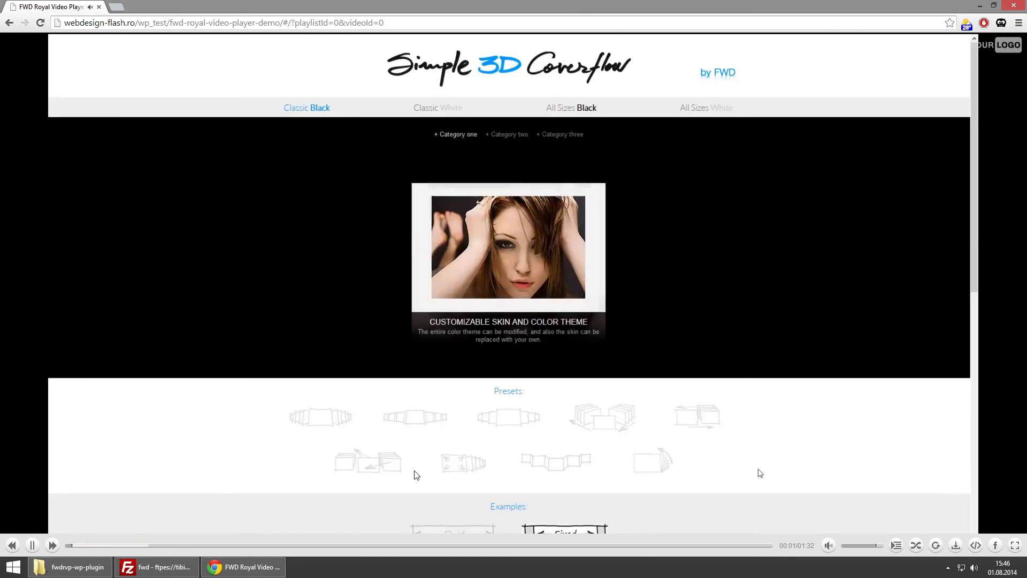
pyautogui.click(323, 540)
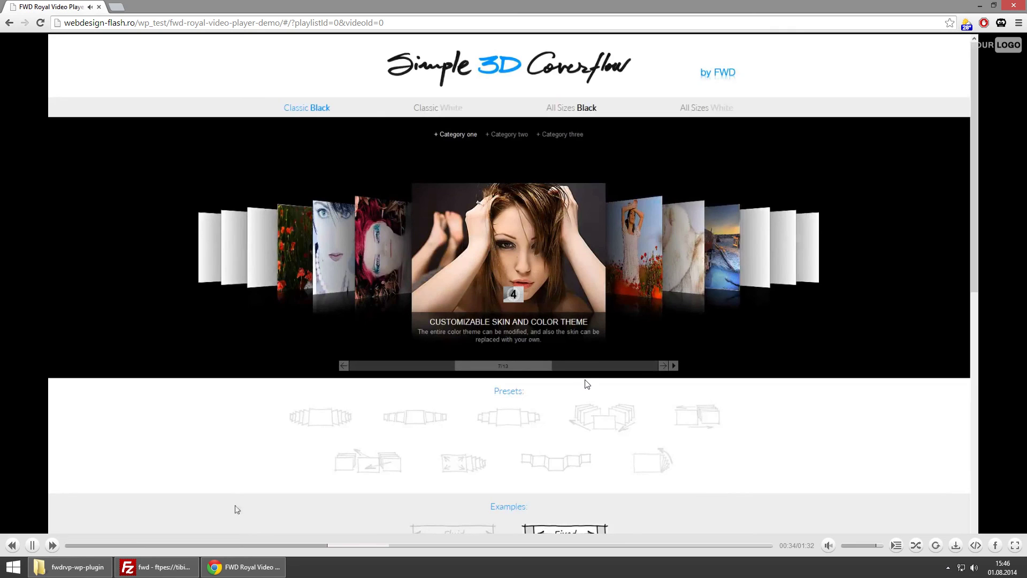
pyautogui.click(316, 309)
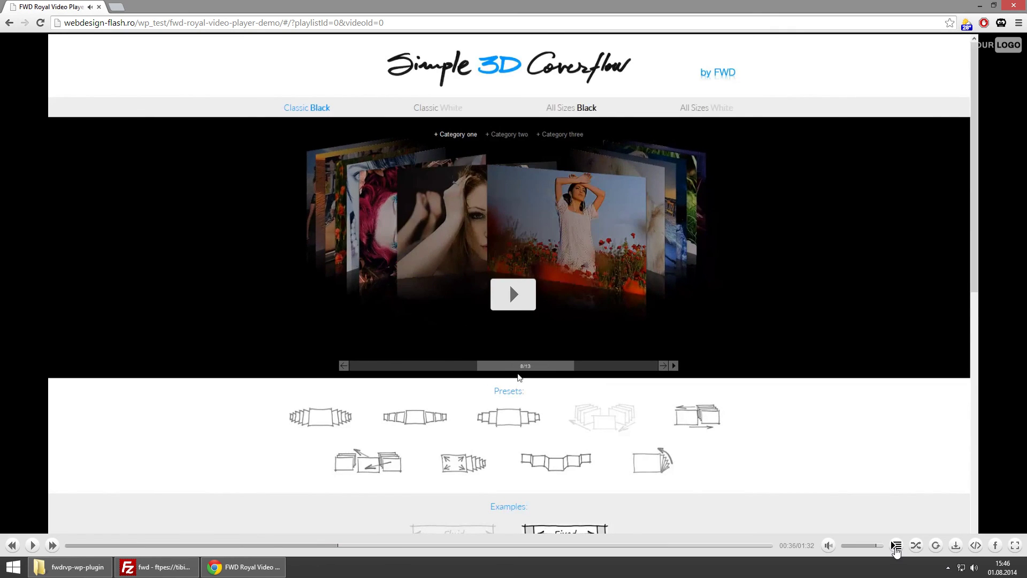
pyautogui.click(896, 545)
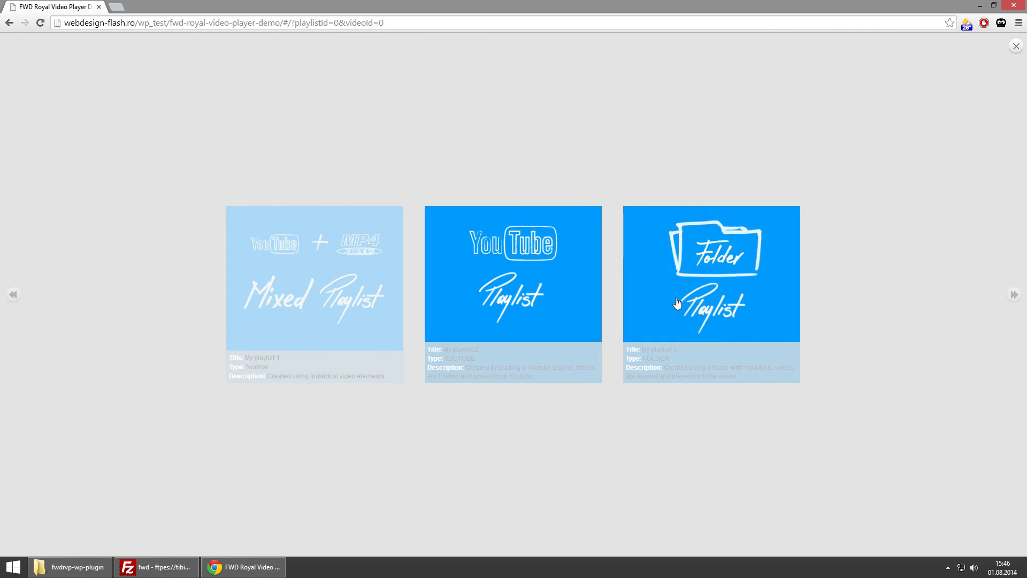
pyautogui.click(1016, 46)
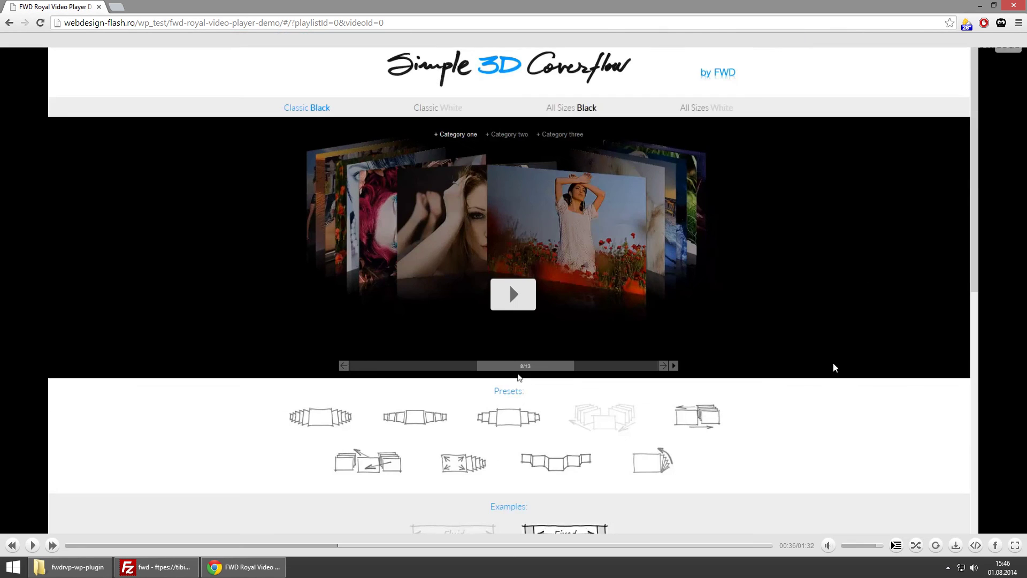